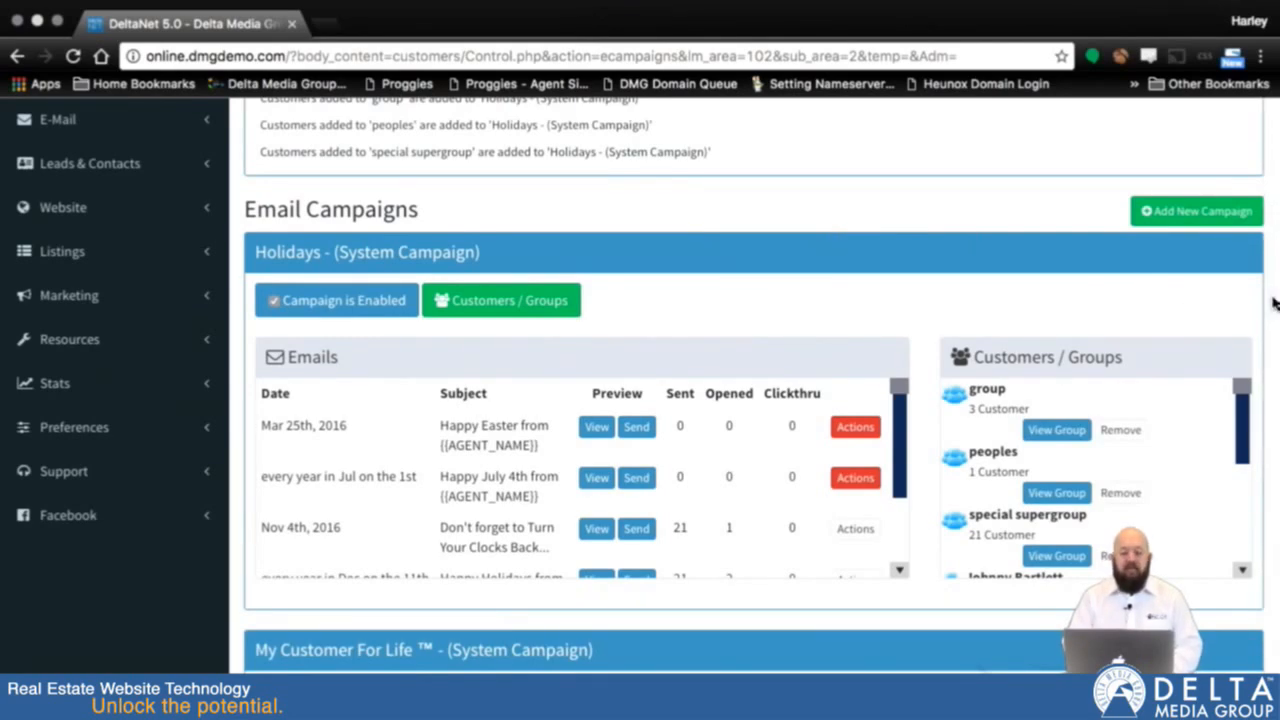
- Look over the Holidays, My Customer For Life and Relationship system campaigns and their emails and customer groups
scroll(1274, 303, "down", 5)
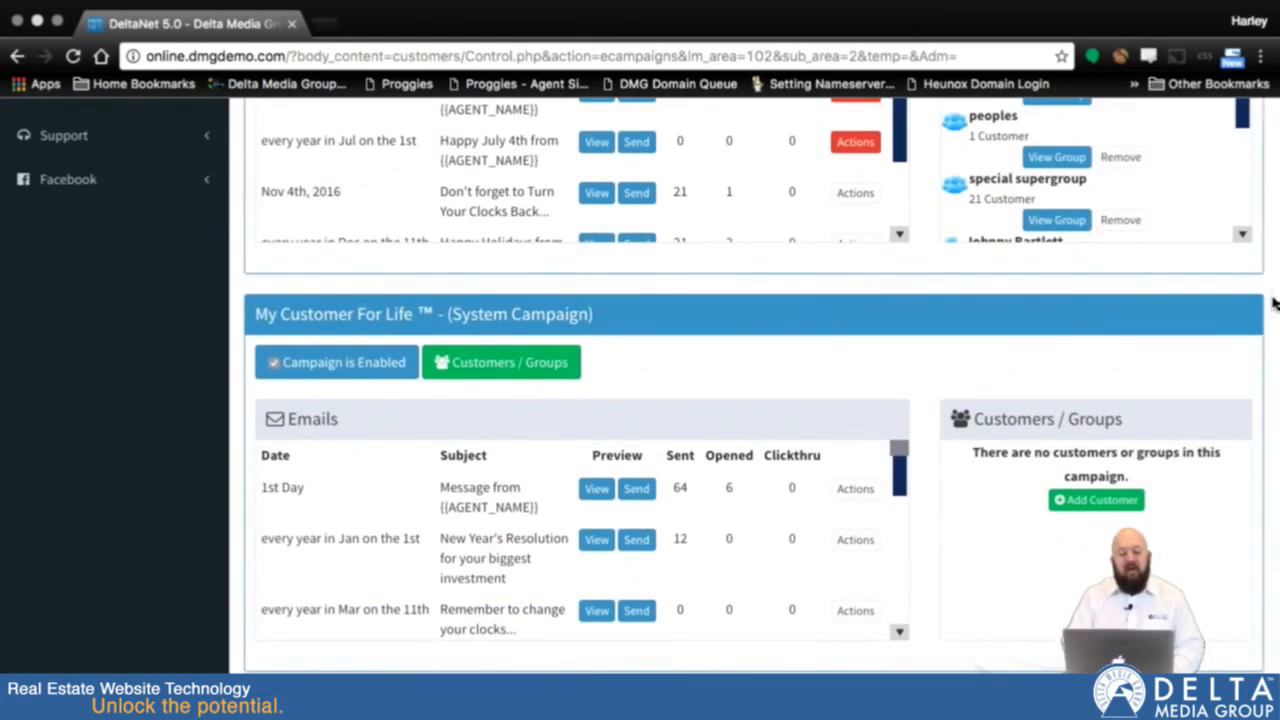
scroll(1274, 303, "down", 2)
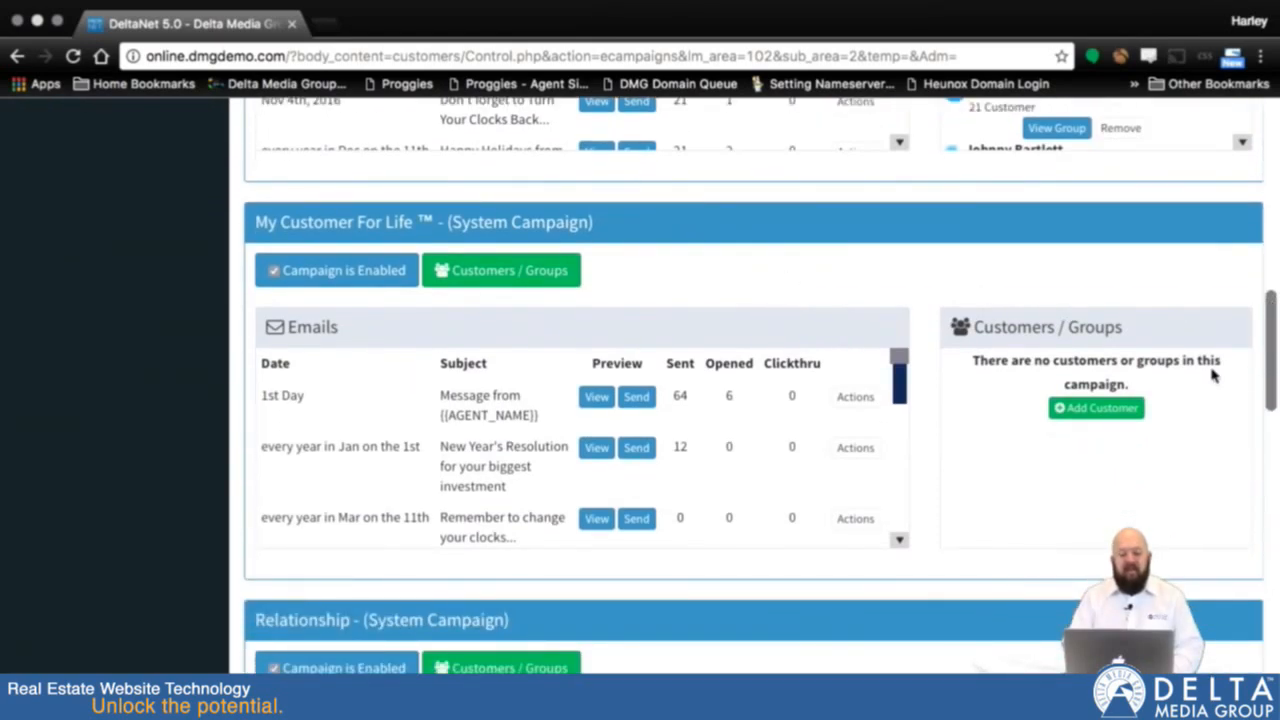
scroll(1265, 383, "down", 5)
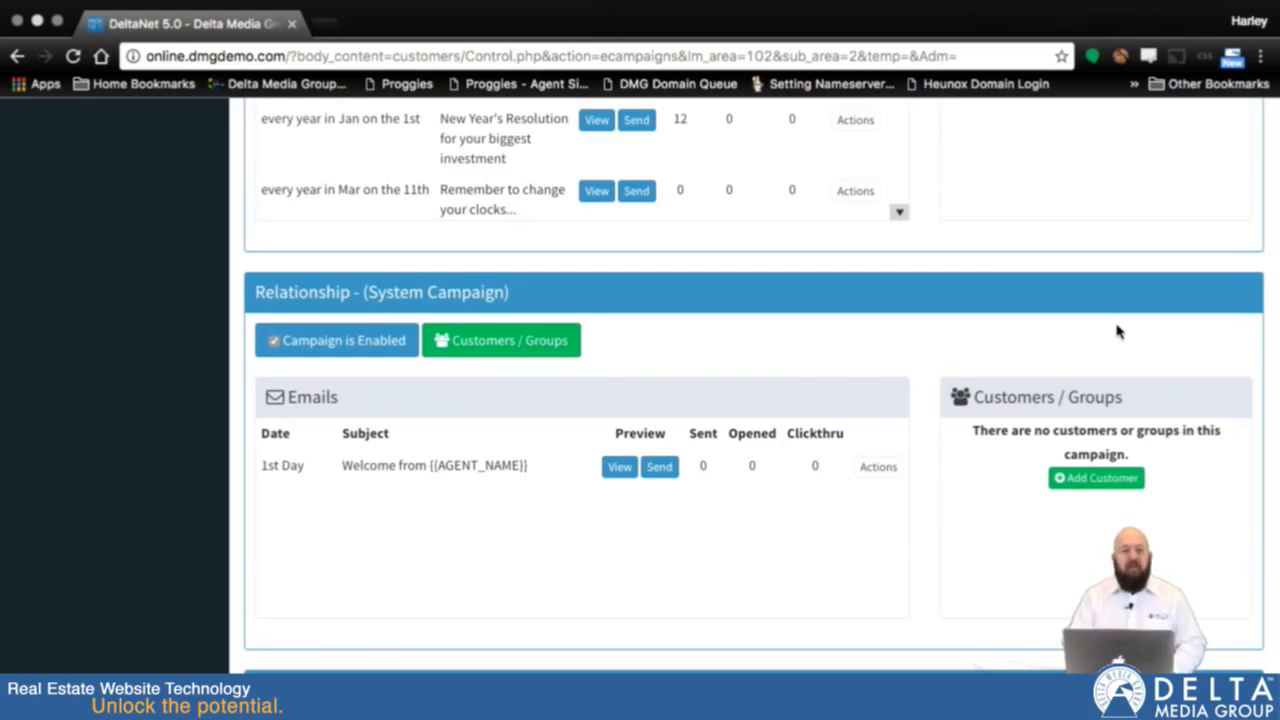
scroll(1265, 207, "up", 3)
scroll(1265, 207, "up", 7)
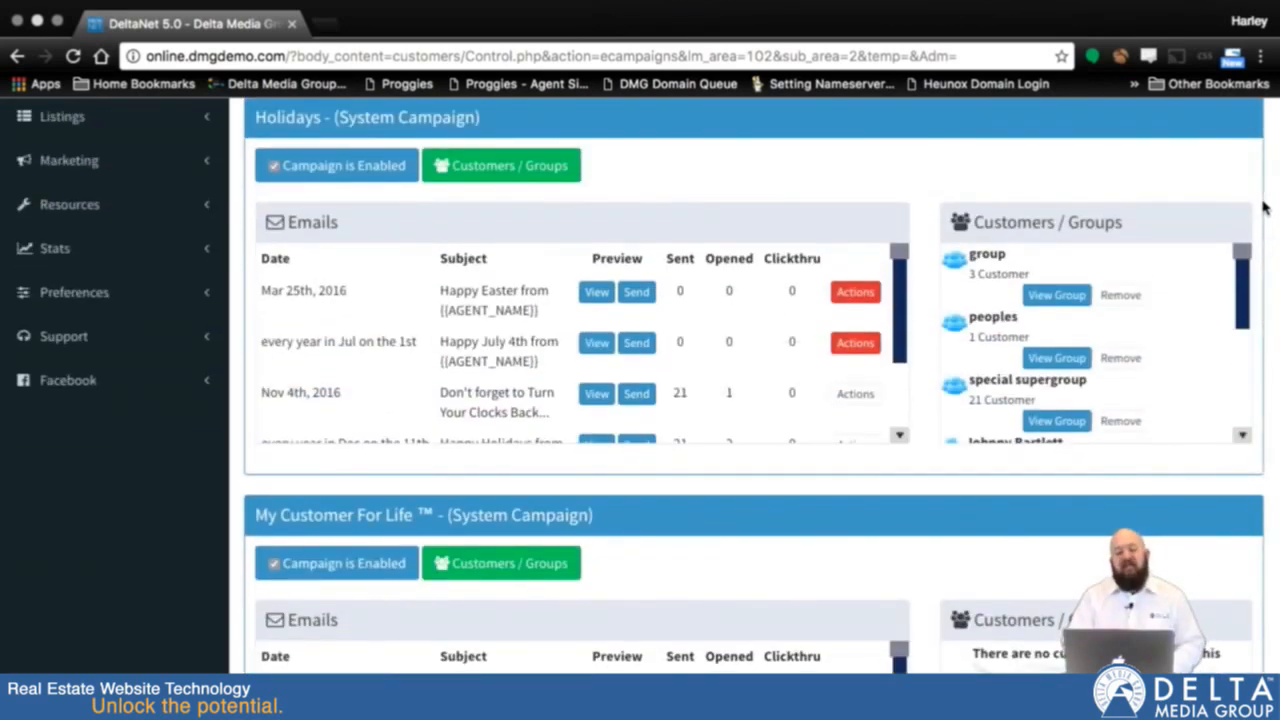
scroll(1263, 207, "down", 6)
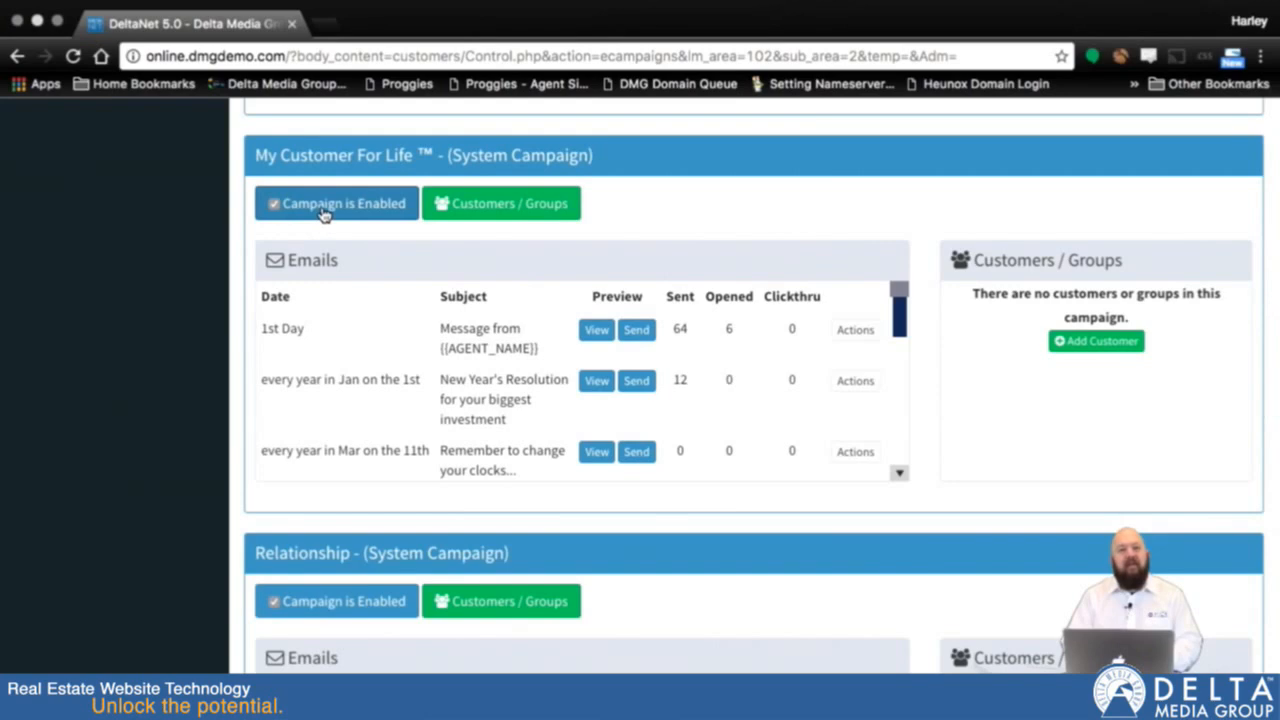
- Open the customer and group management for the My Customer For Life campaign
left_click(492, 207)
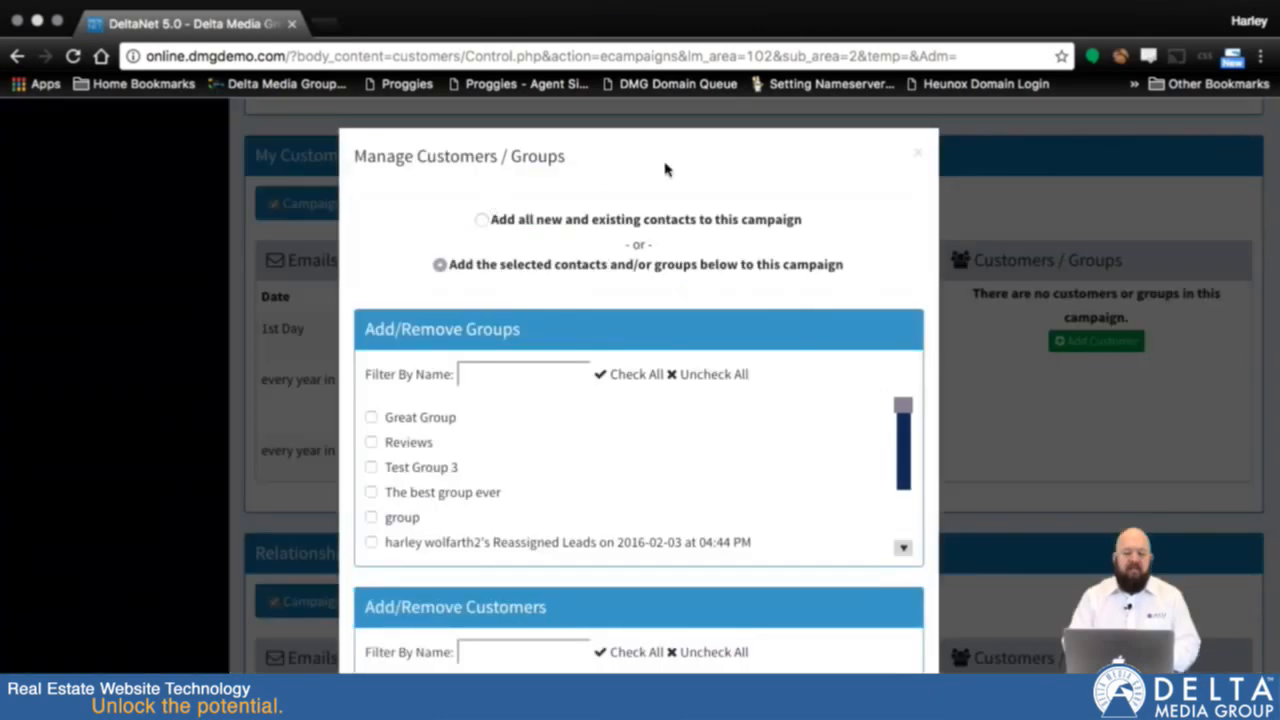
left_click(918, 153)
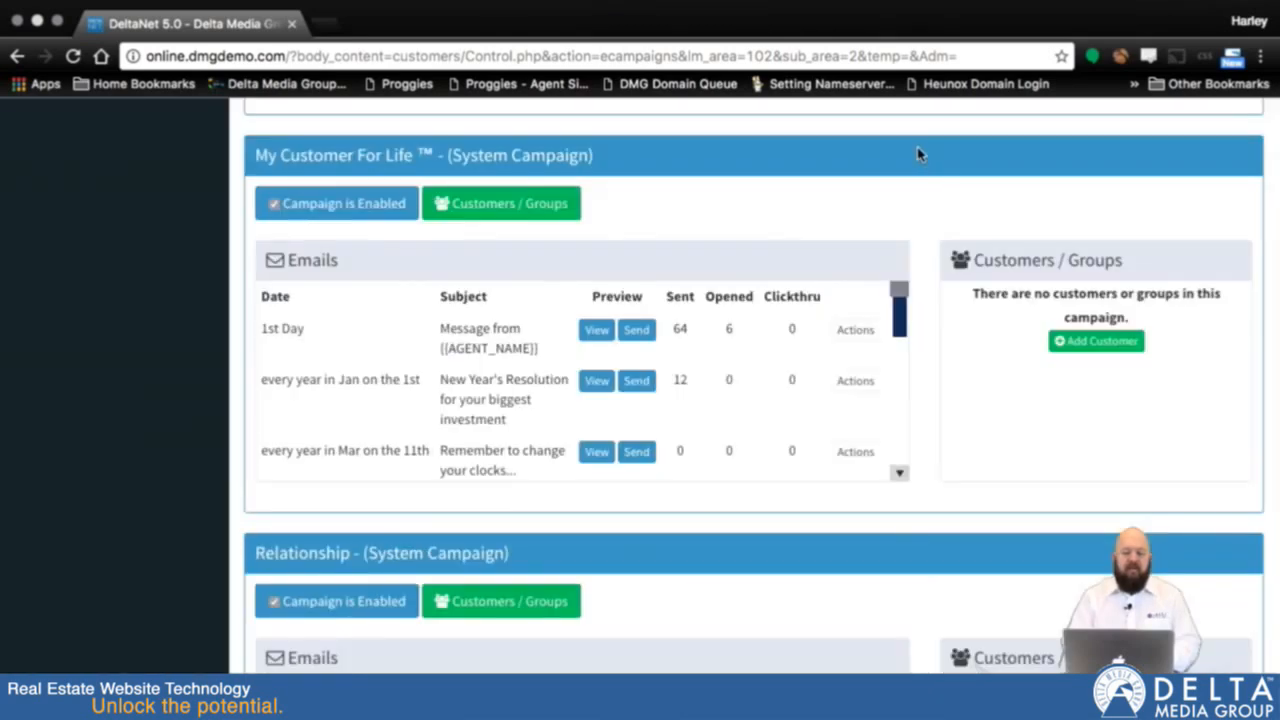
left_click(1092, 342)
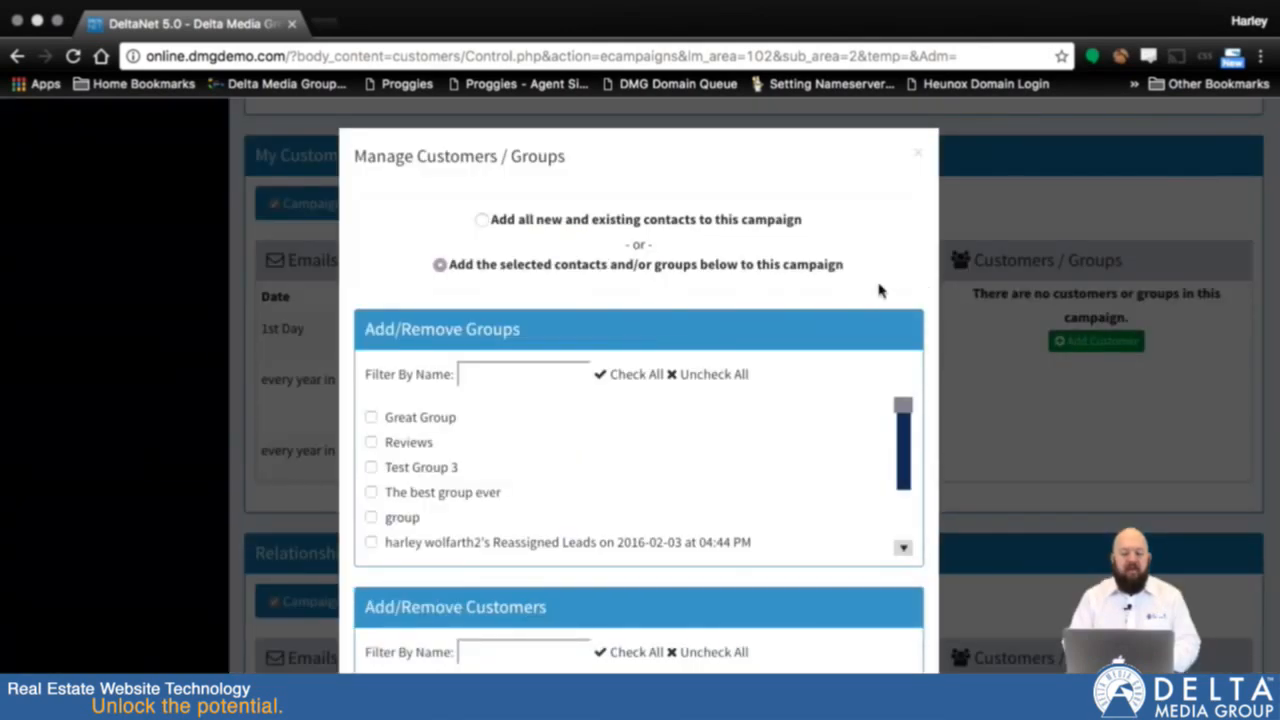
- Look through the groups and the individual customers that can be added to the campaign
scroll(926, 269, "down", 4)
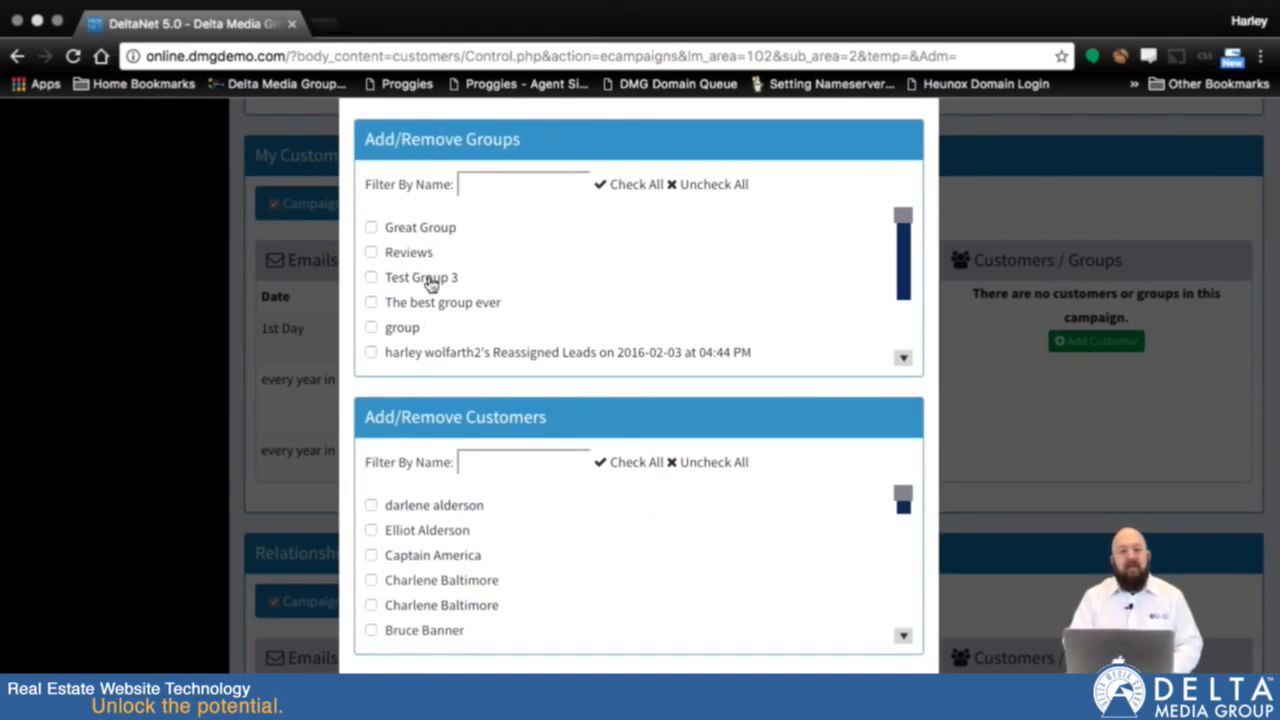
scroll(423, 294, "down", 2)
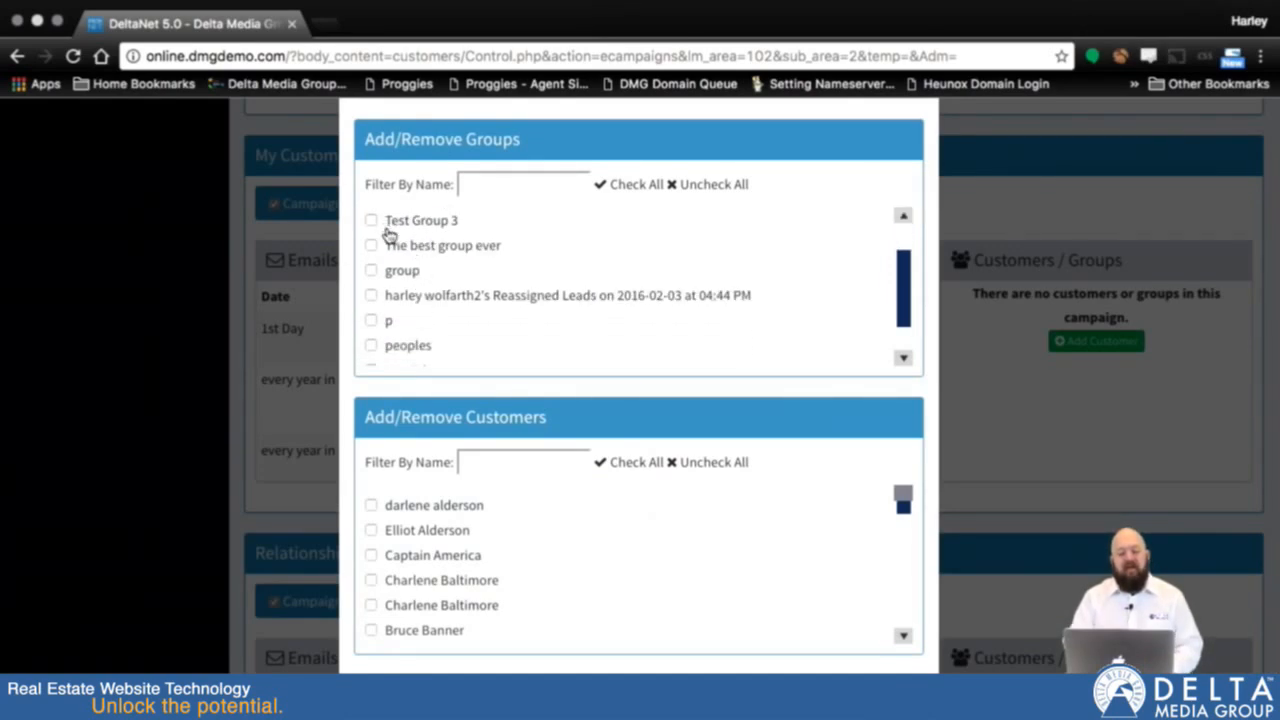
scroll(389, 240, "down", 2)
scroll(390, 249, "up", 4)
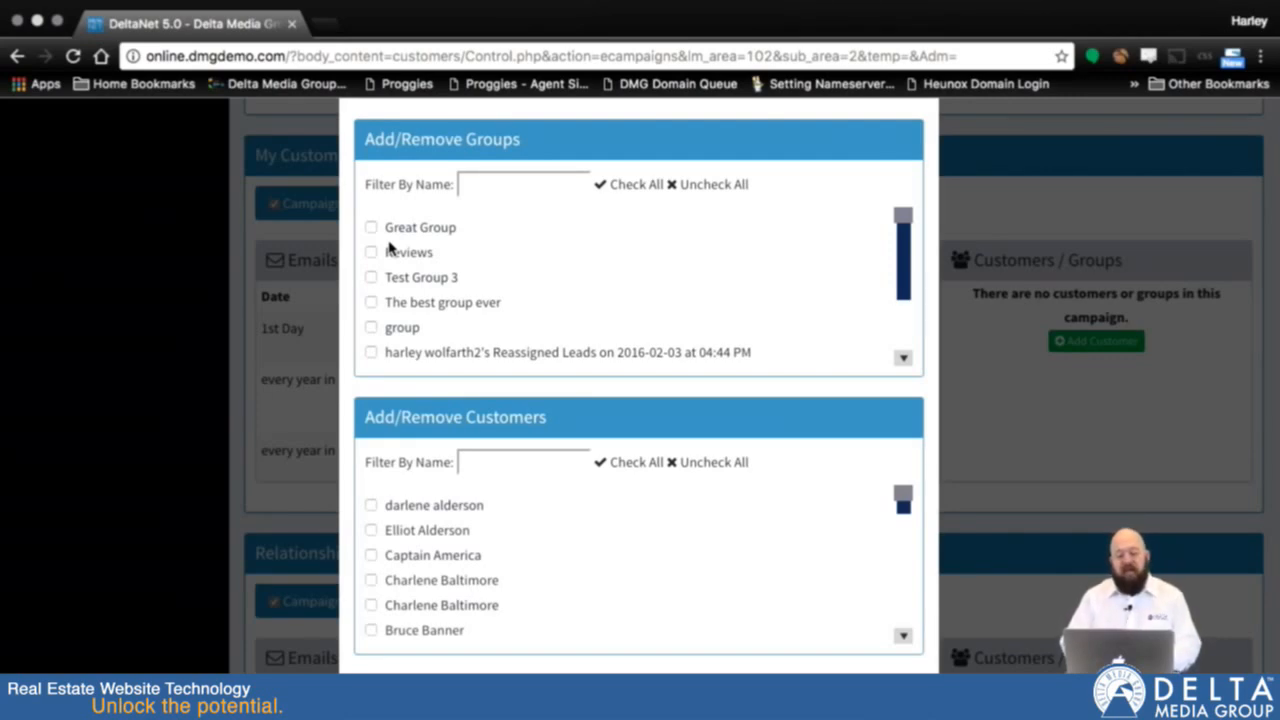
scroll(820, 562, "down", 1)
scroll(820, 562, "down", 10)
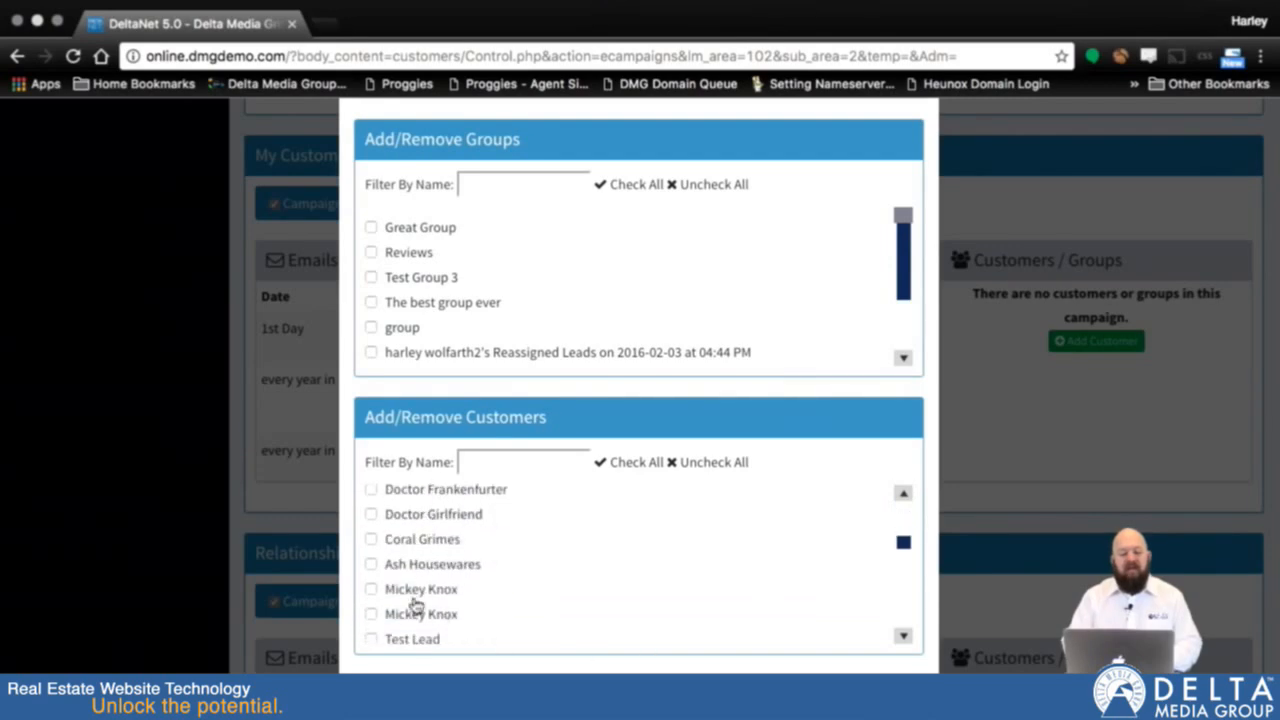
scroll(418, 606, "down", 5)
scroll(422, 603, "up", 15)
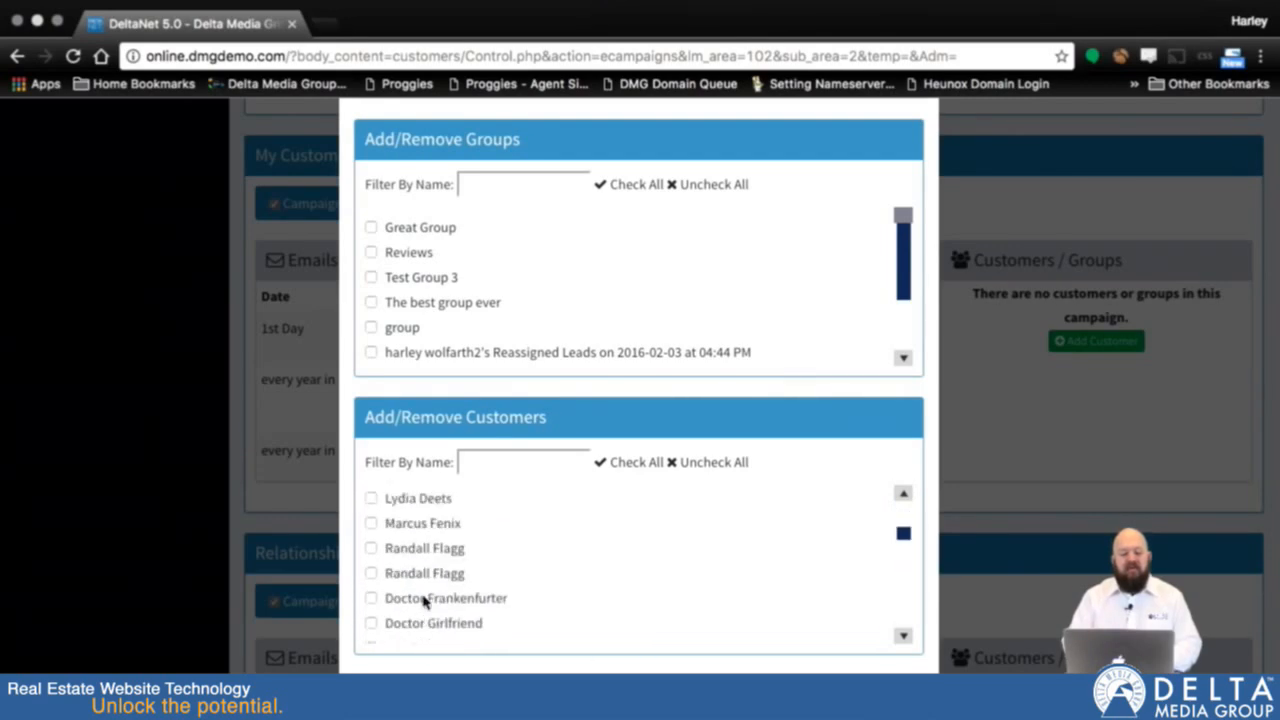
- Select the second, third and fourth listed customers and the groups Reviews, Test Group 3 and The best group ever
left_click(371, 531)
left_click(371, 557)
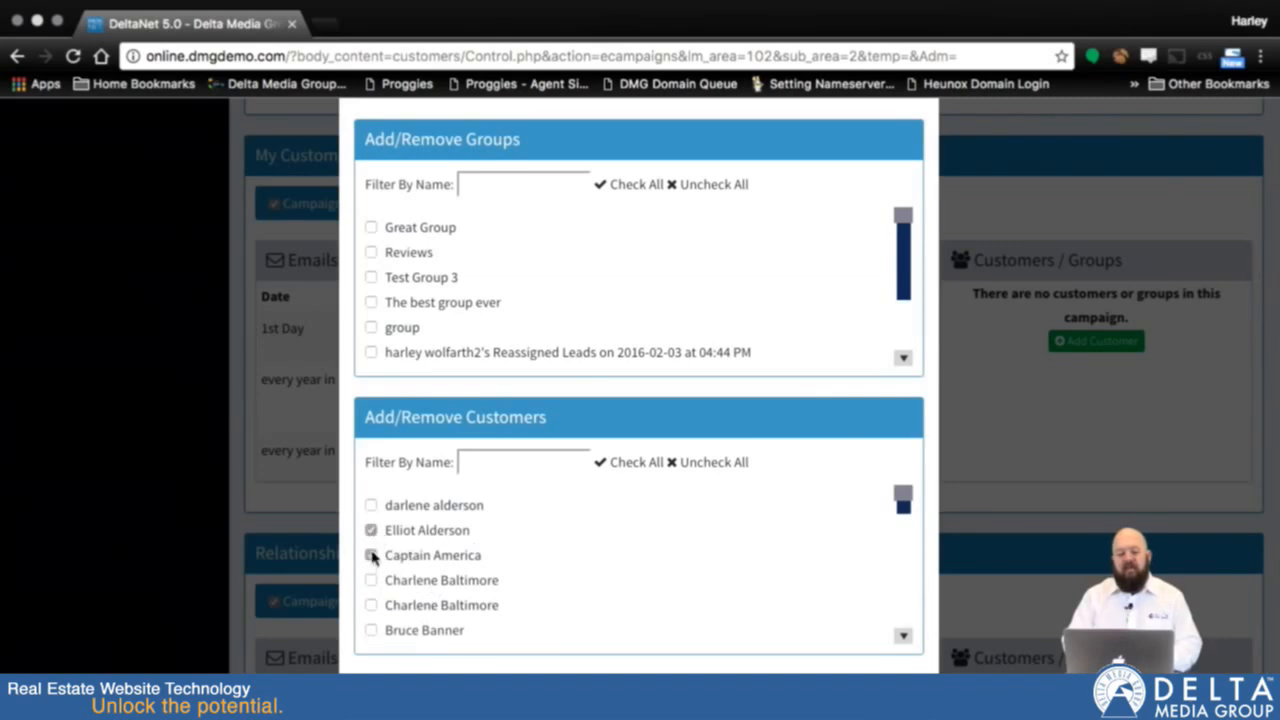
left_click(371, 581)
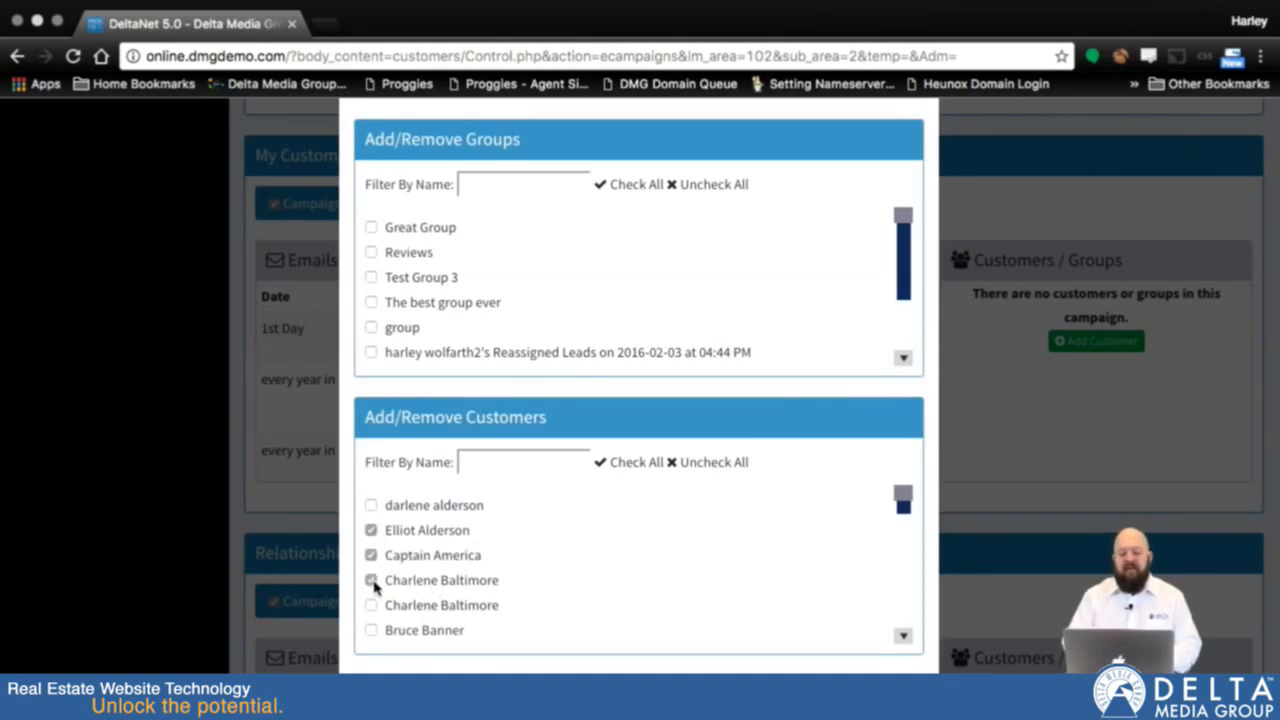
left_click(371, 253)
left_click(371, 277)
left_click(371, 303)
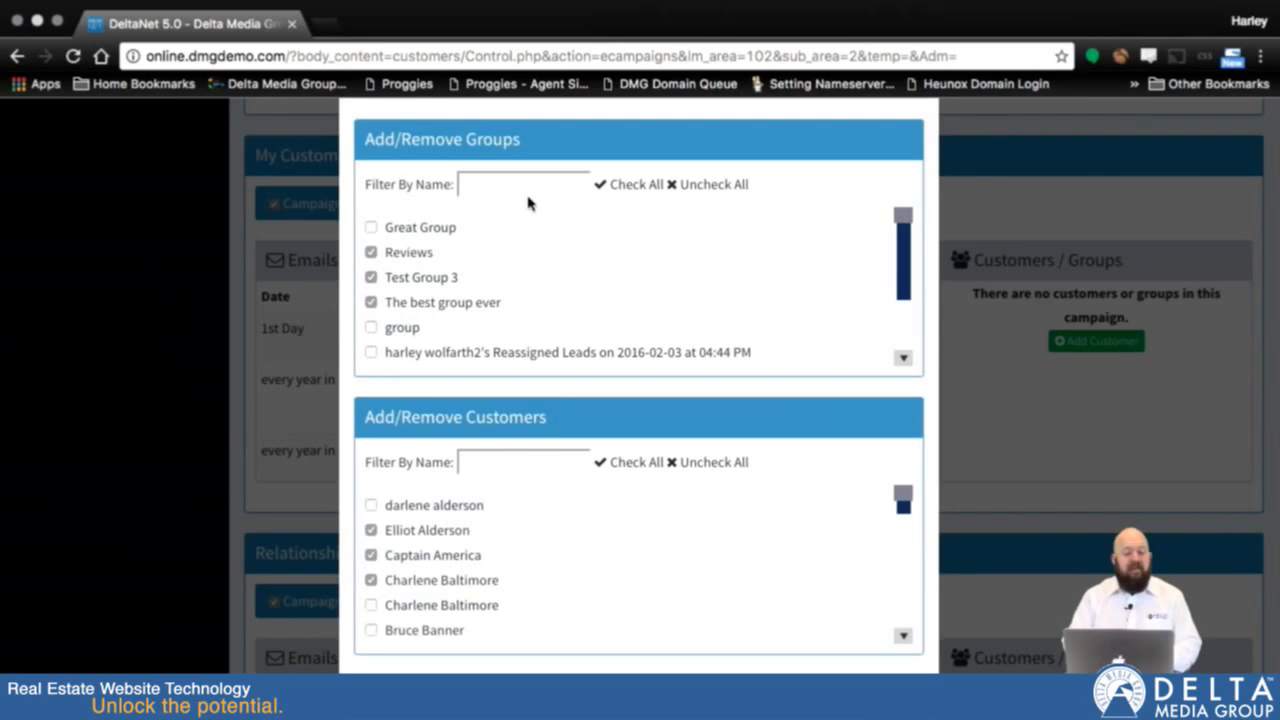
- Filter the customer list by a customer's surname, and clear the filter again
left_click(511, 469)
type("banner")
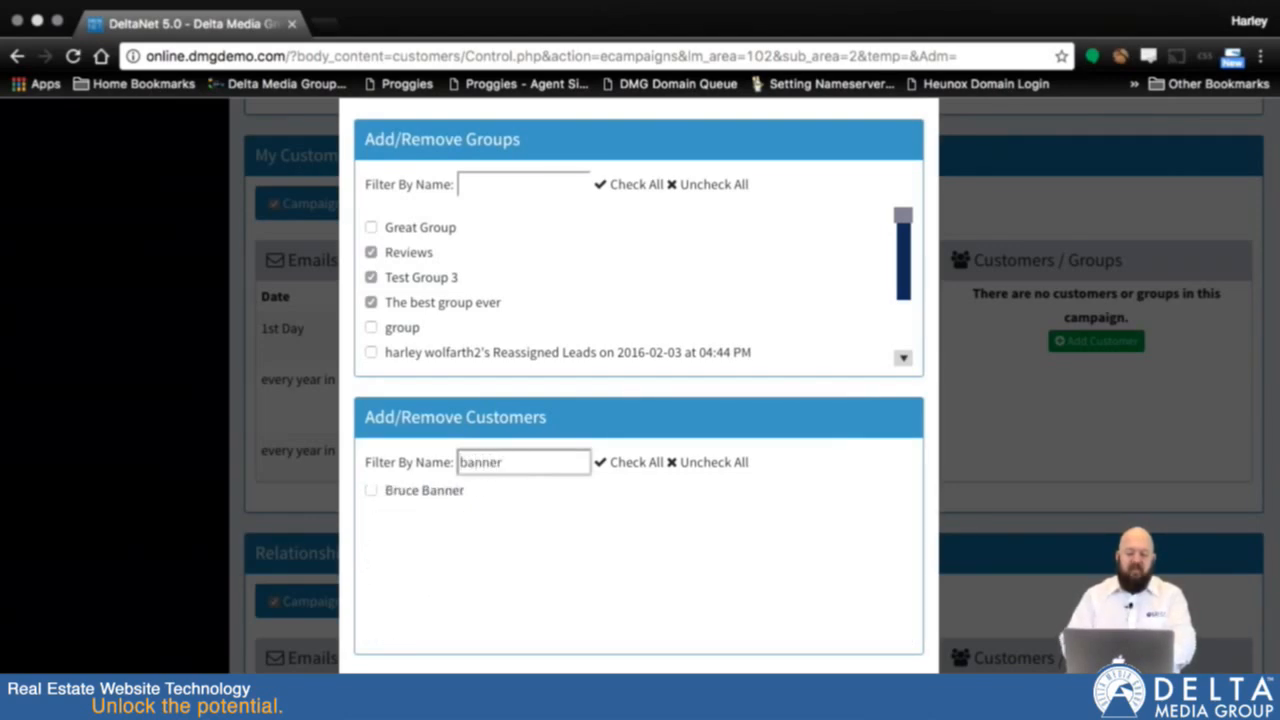
key("super+a")
key("BackSpace")
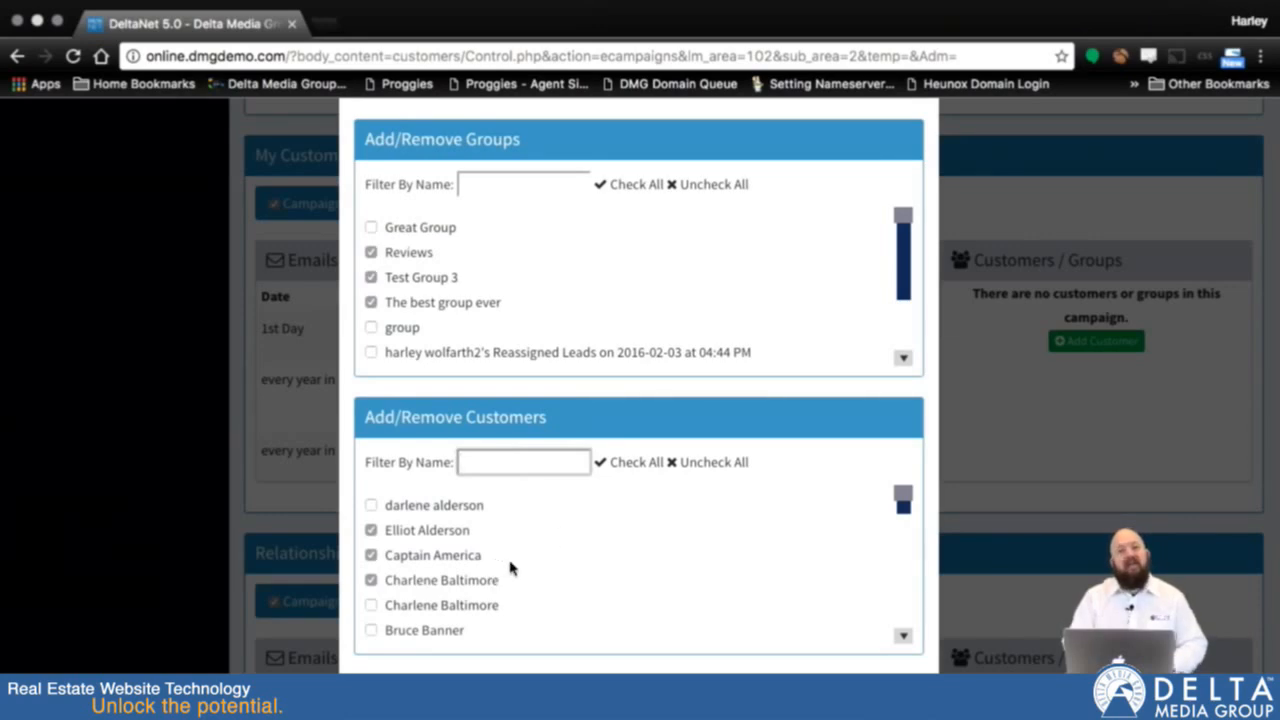
- Deselect the three chosen customers and the groups The best group ever, Test Group 3 and Reviews
left_click(371, 533)
left_click(371, 555)
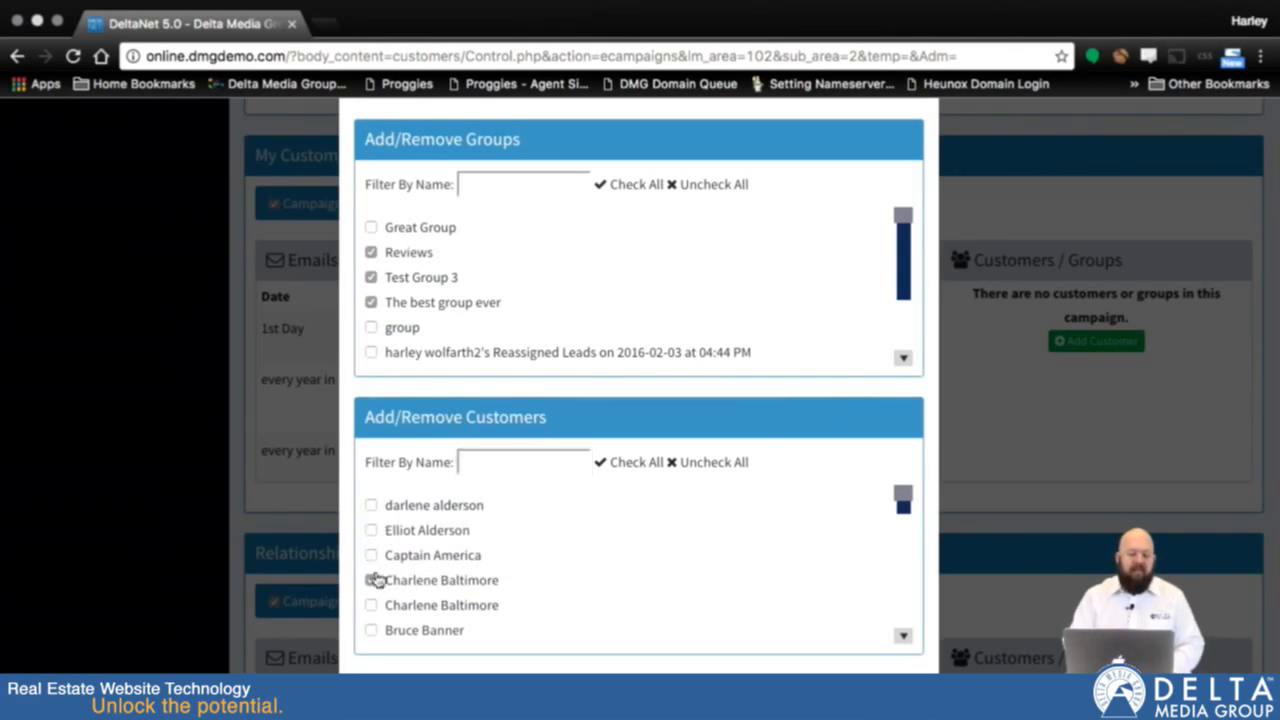
left_click(371, 580)
left_click(371, 302)
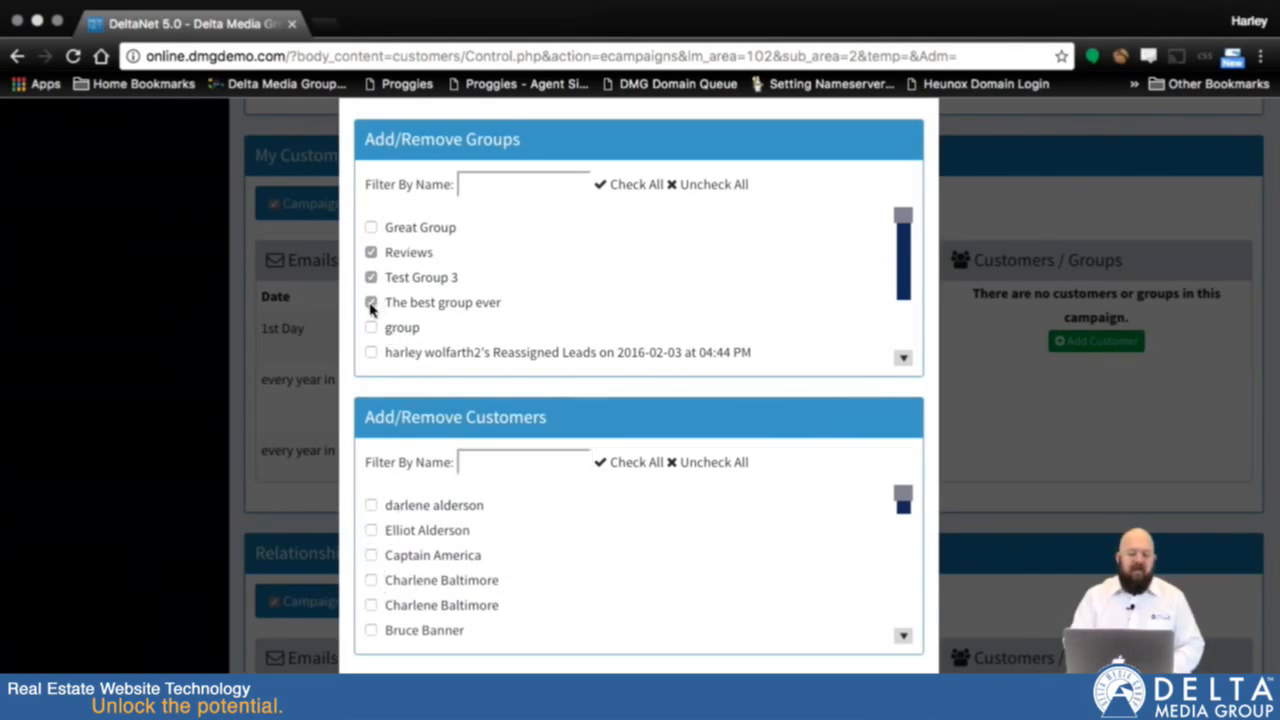
left_click(371, 277)
left_click(371, 252)
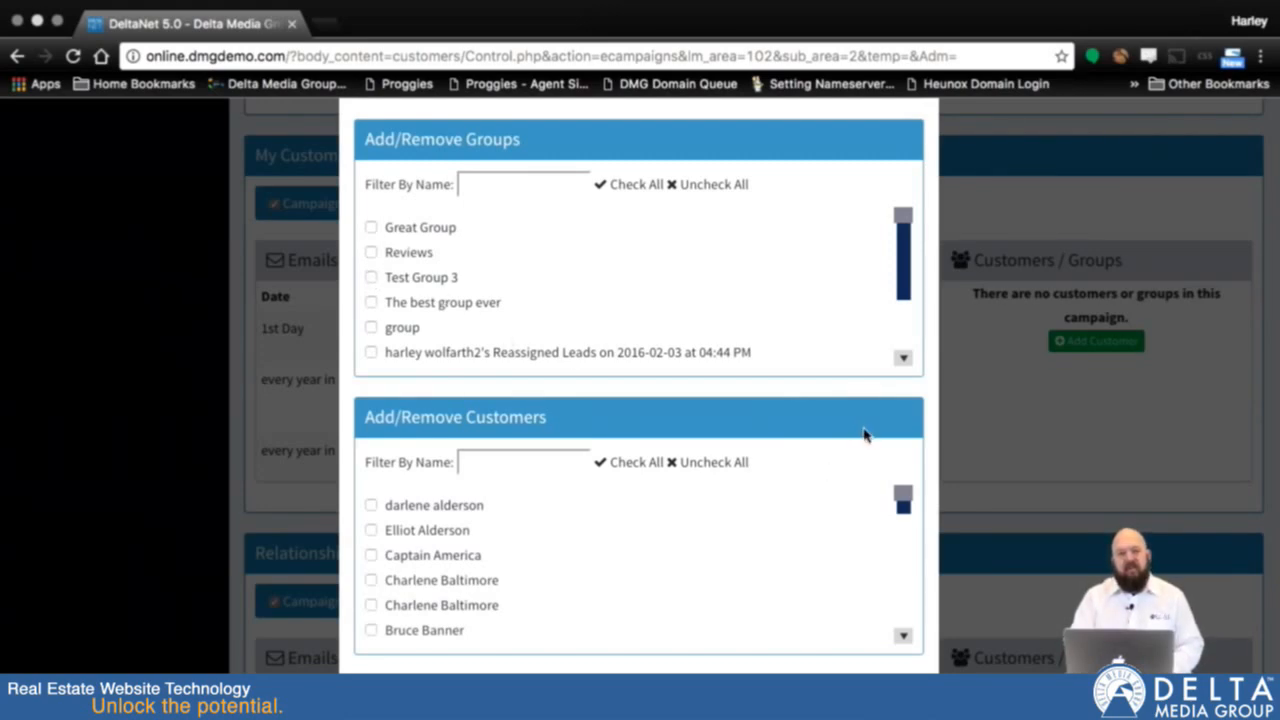
- Set the My Customer For Life campaign to include all new and existing contacts, and save the selection
scroll(934, 410, "down", 1)
scroll(935, 413, "up", 4)
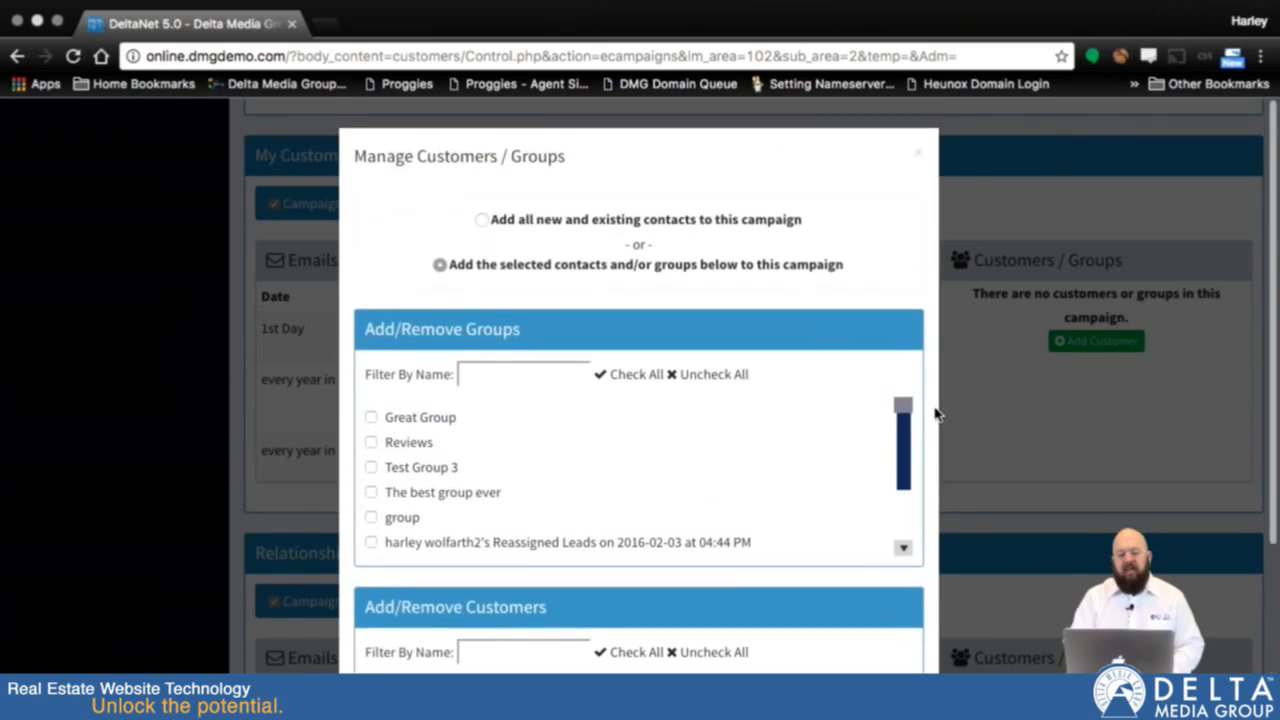
left_click(482, 220)
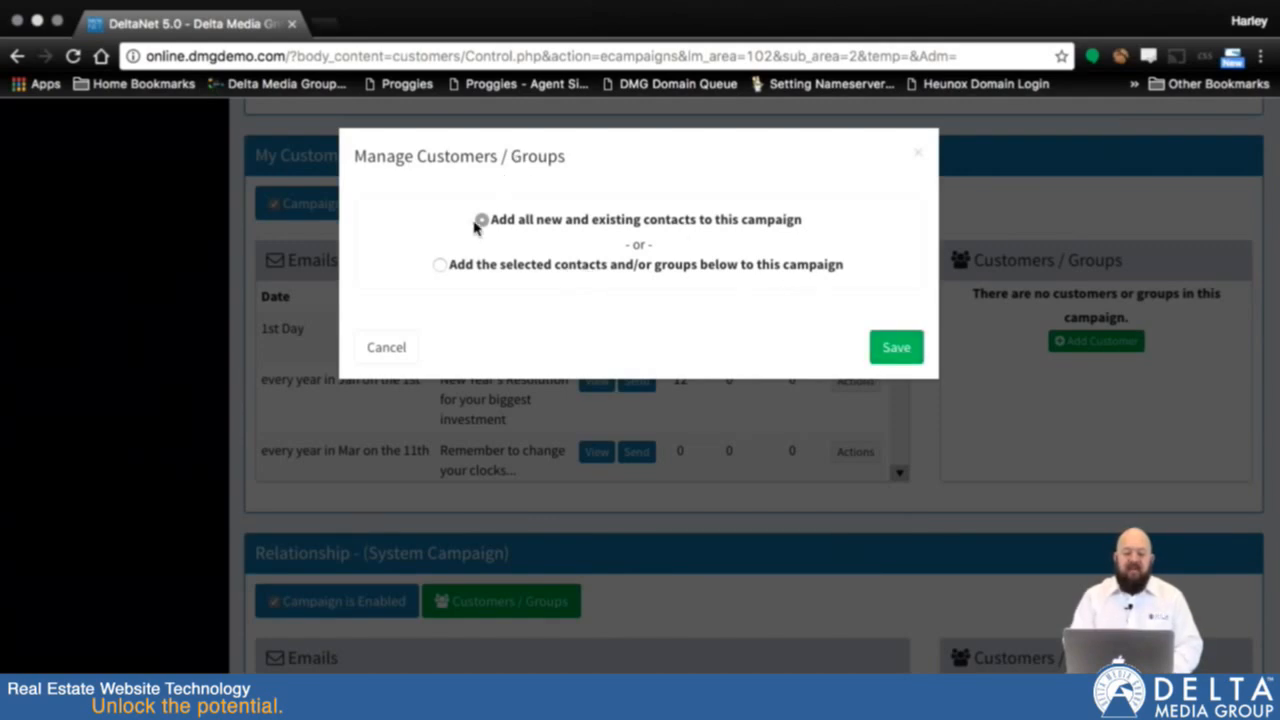
left_click(895, 354)
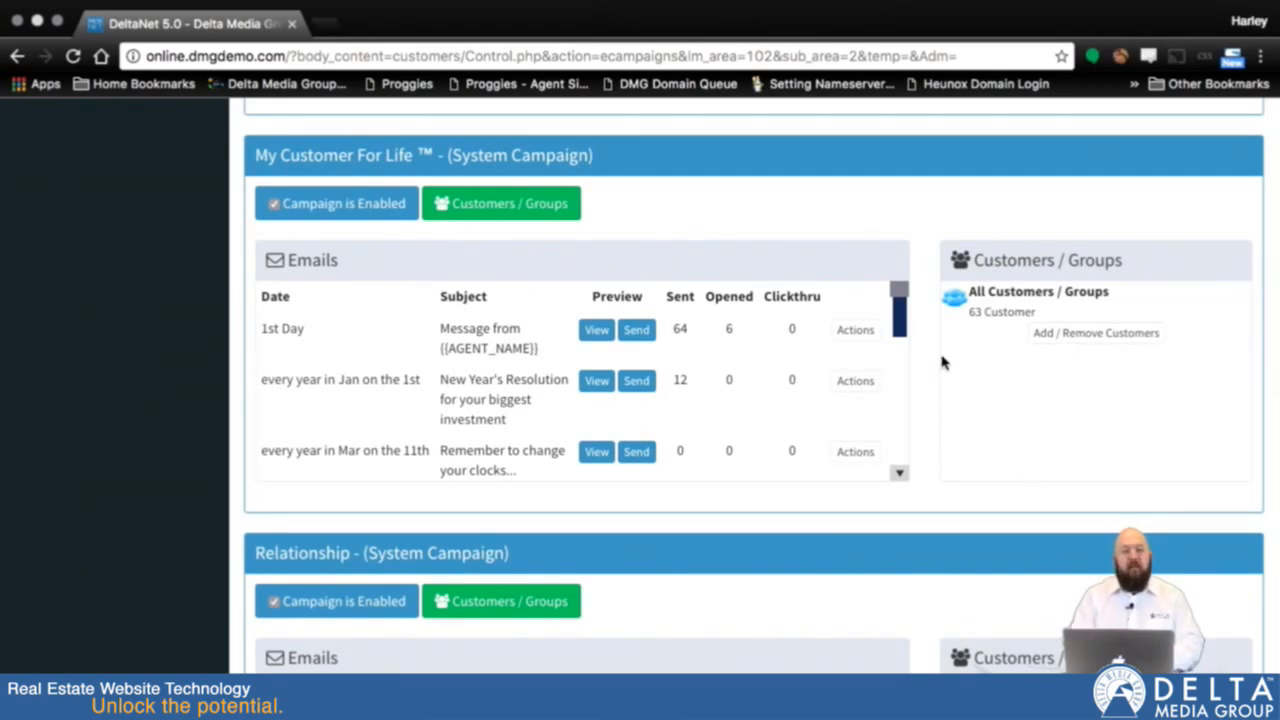
- Disable the My Customer For Life campaign and enable it again
left_click(276, 206)
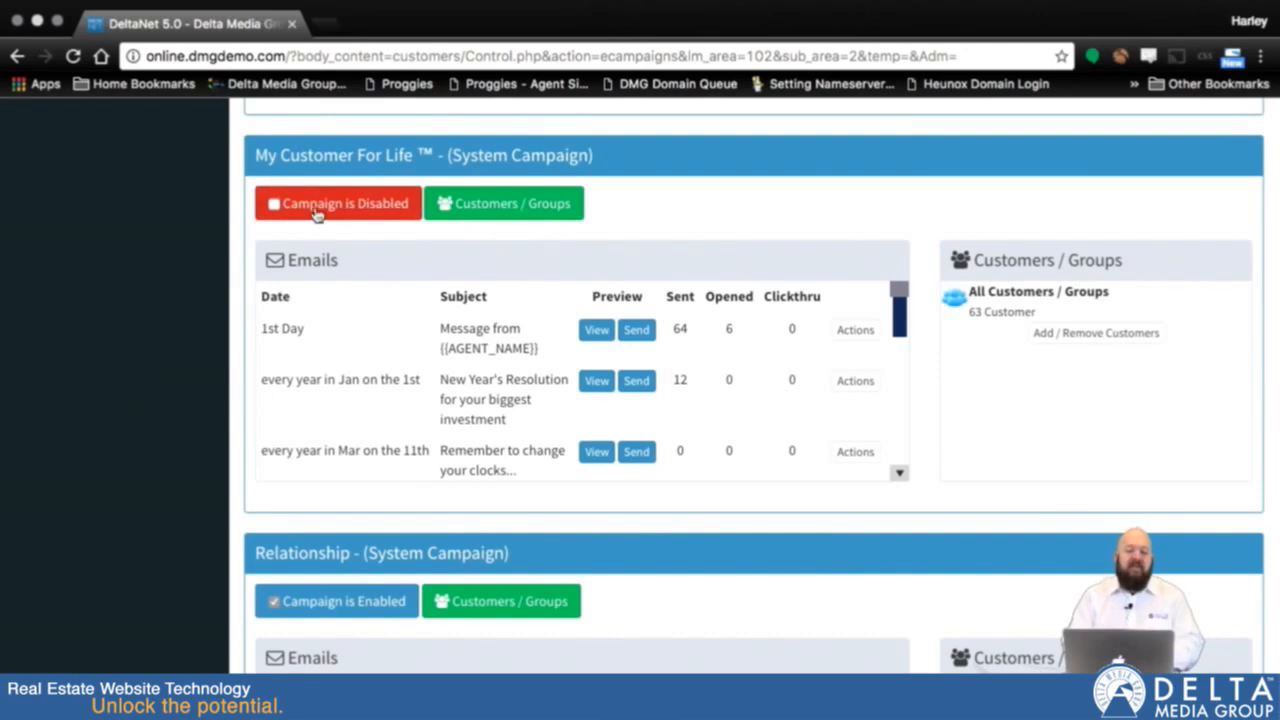
left_click(271, 206)
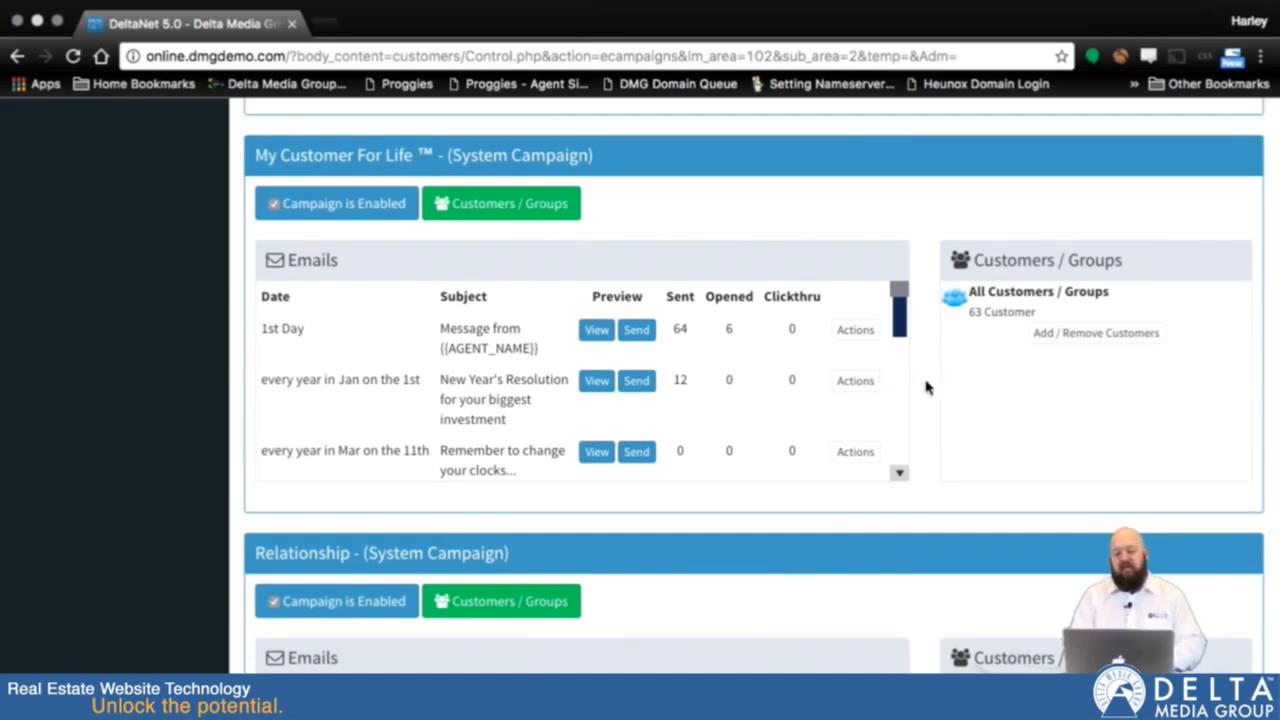
- Disable the yearly November 4th email "Thankfulness...and don't forget..." in the My Customer For Life campaign
scroll(926, 388, "up", 2)
scroll(926, 385, "down", 1)
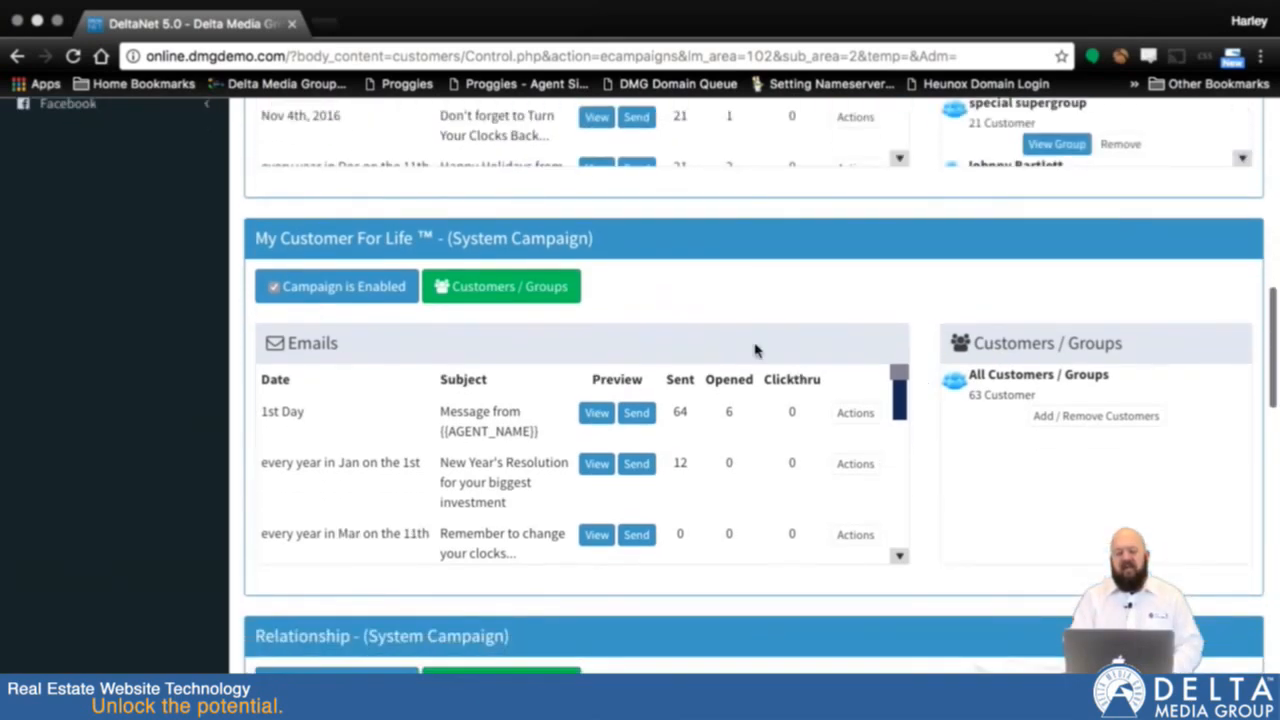
scroll(950, 260, "up", 2)
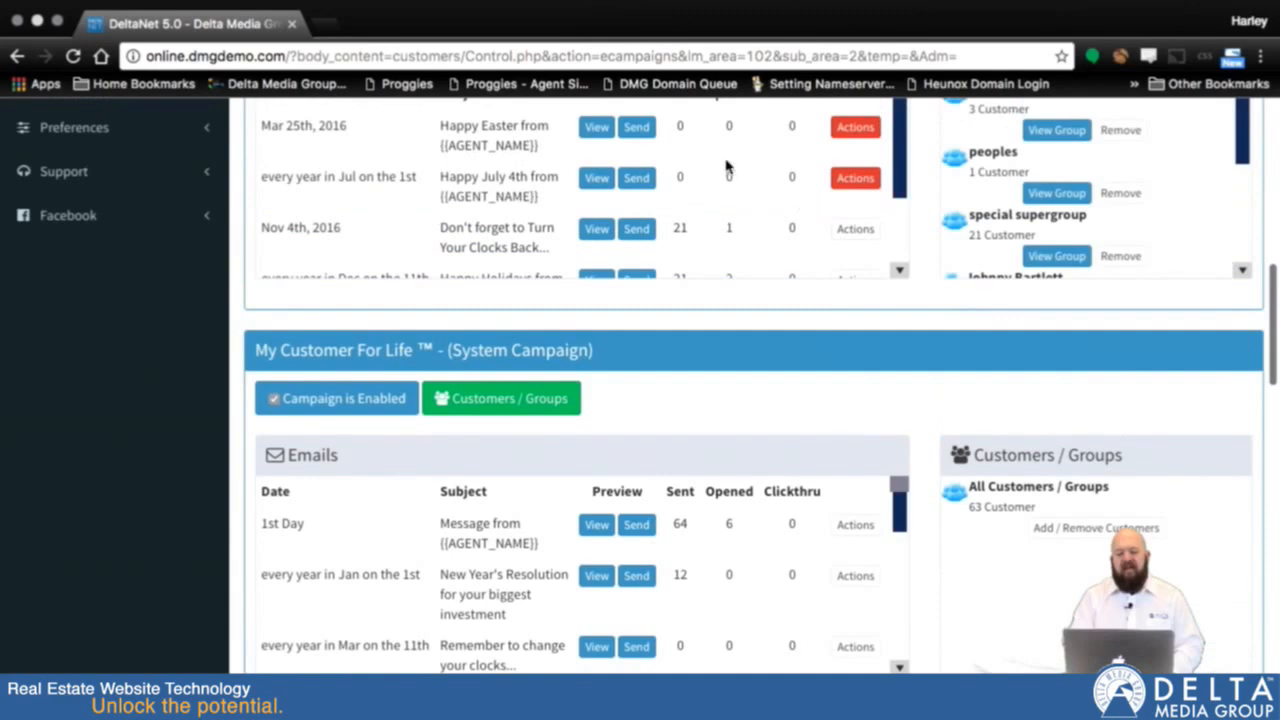
scroll(922, 430, "down", 1)
scroll(922, 440, "down", 3)
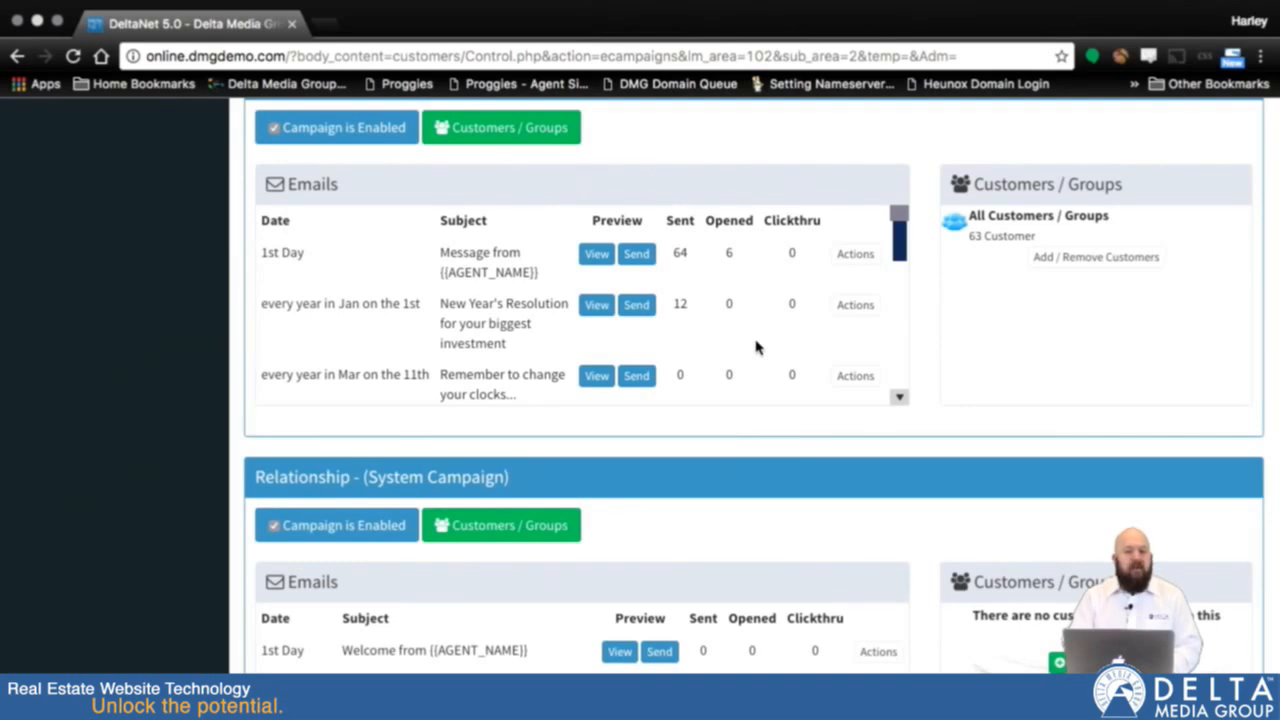
scroll(743, 357, "down", 2)
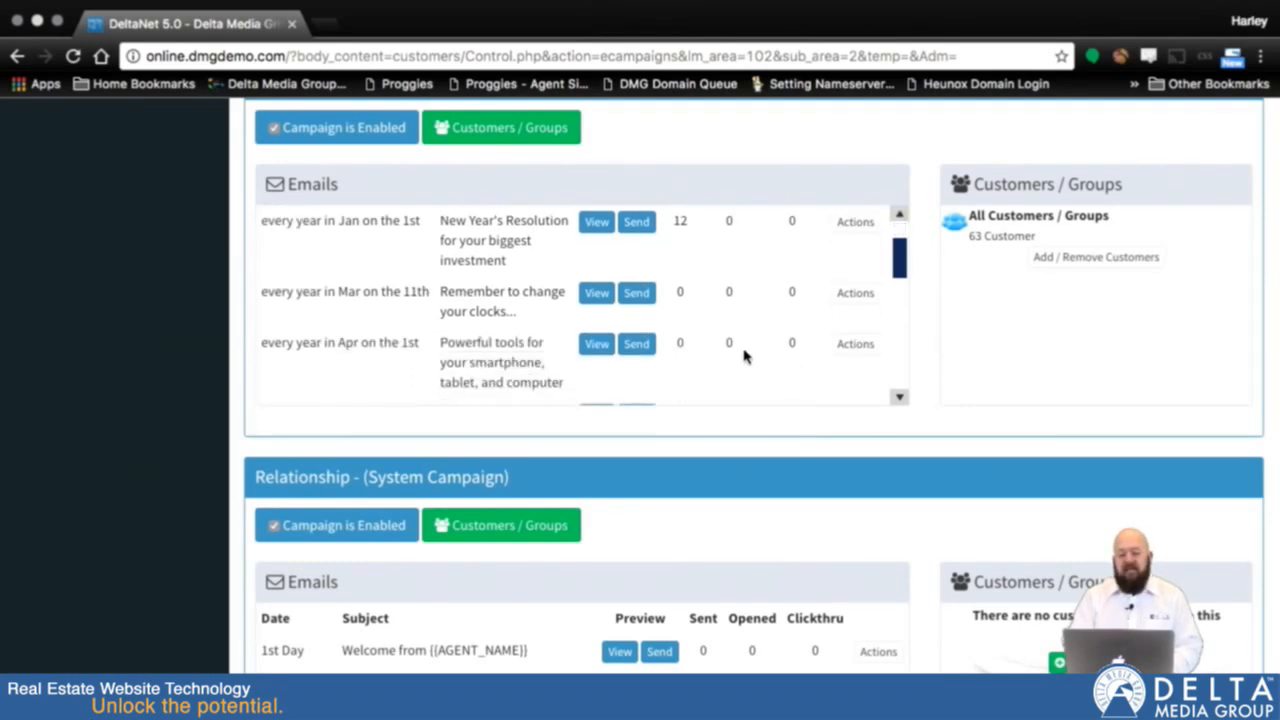
scroll(743, 357, "down", 1)
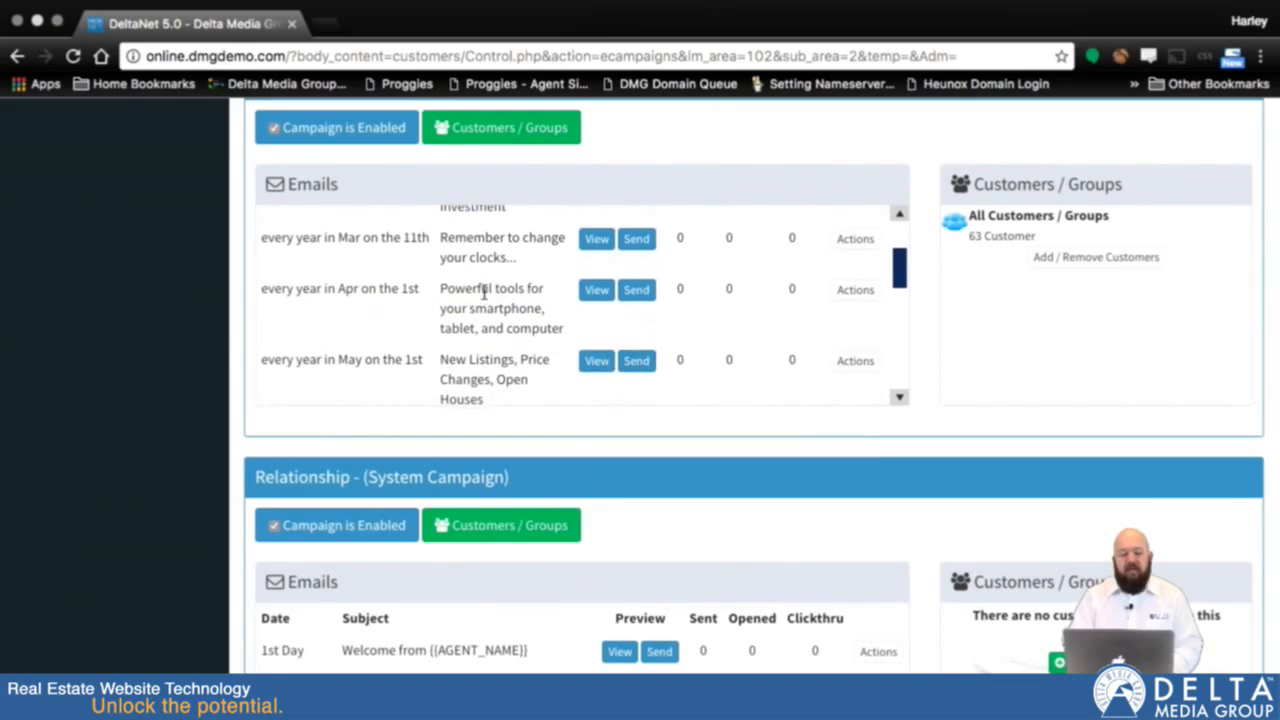
scroll(646, 364, "down", 5)
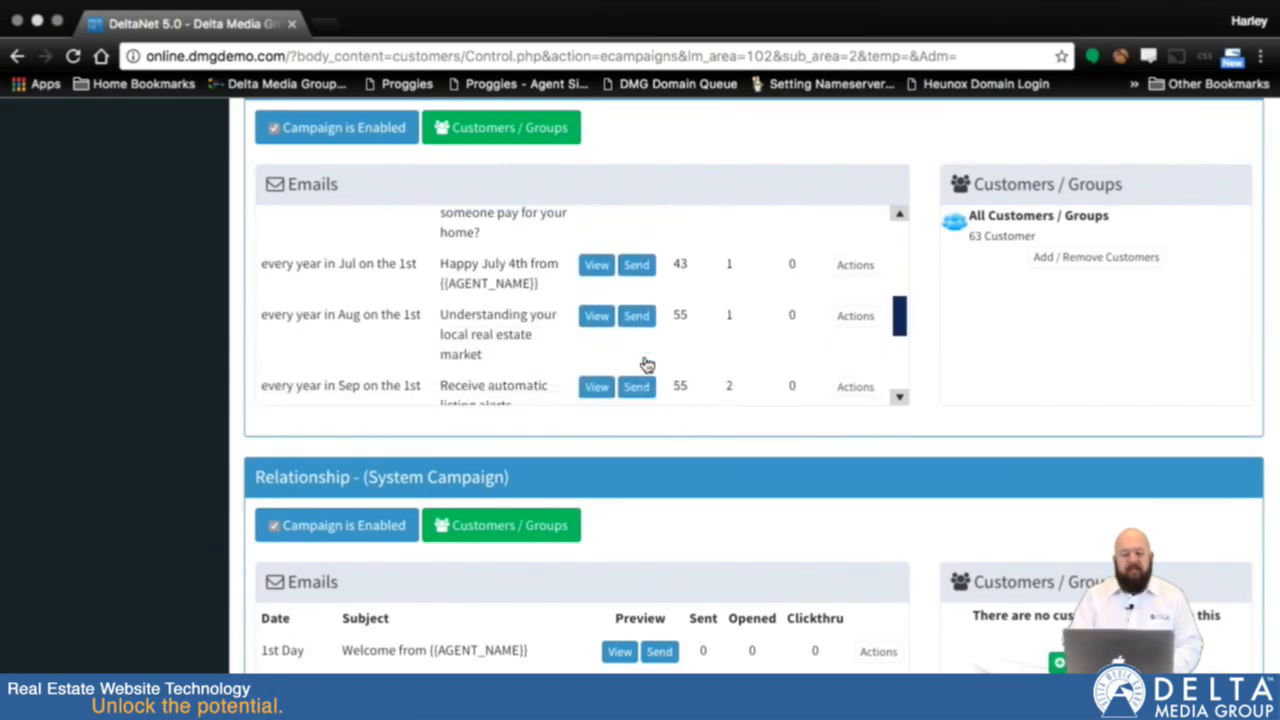
scroll(647, 365, "down", 1)
scroll(646, 365, "down", 2)
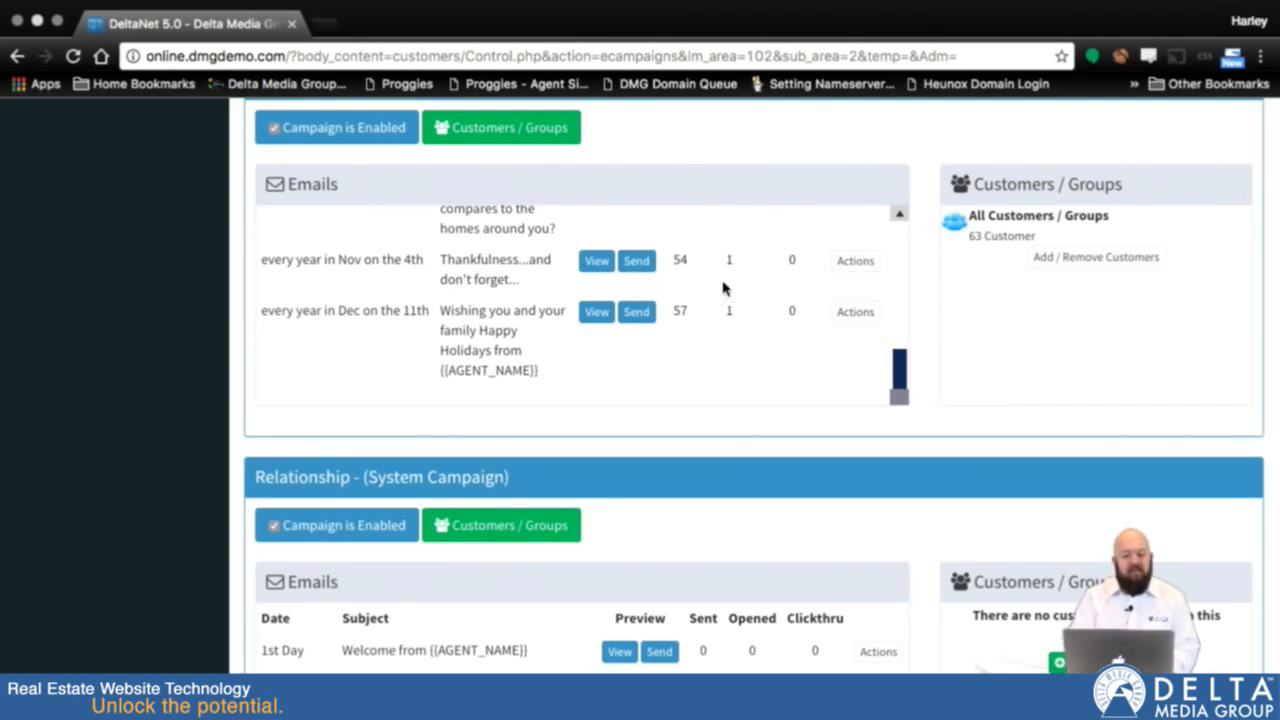
left_click(855, 261)
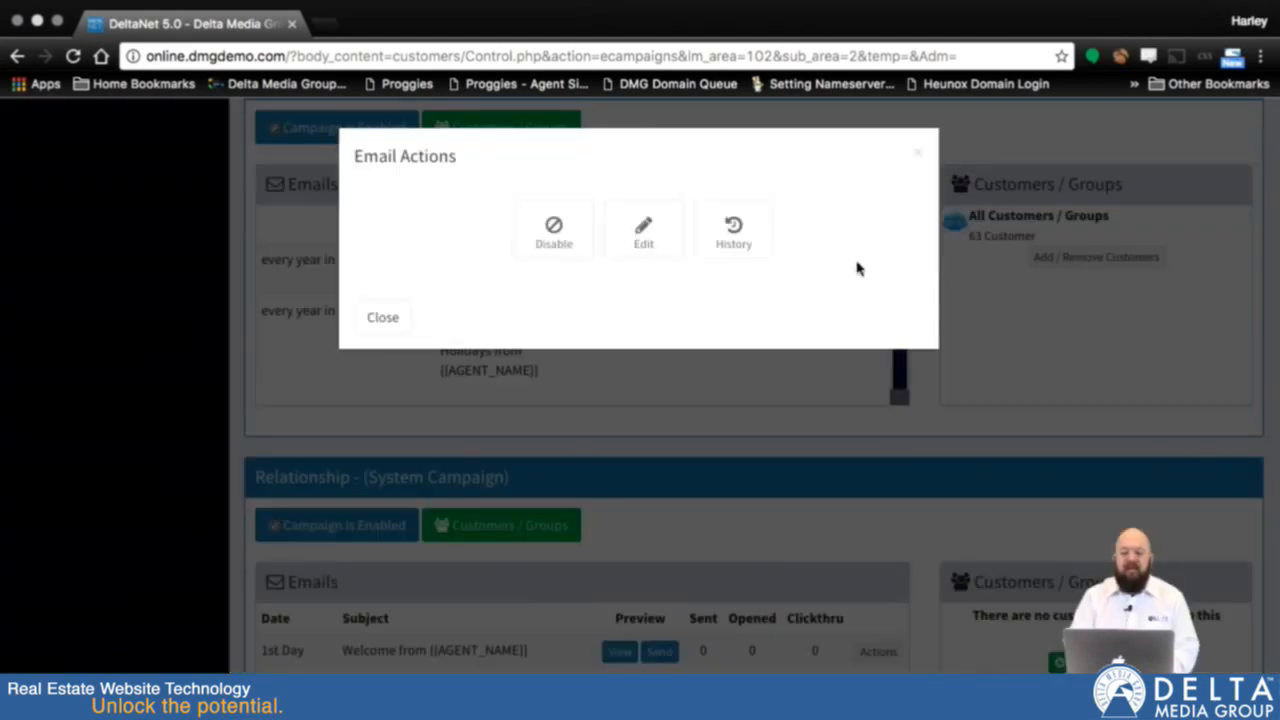
left_click(551, 246)
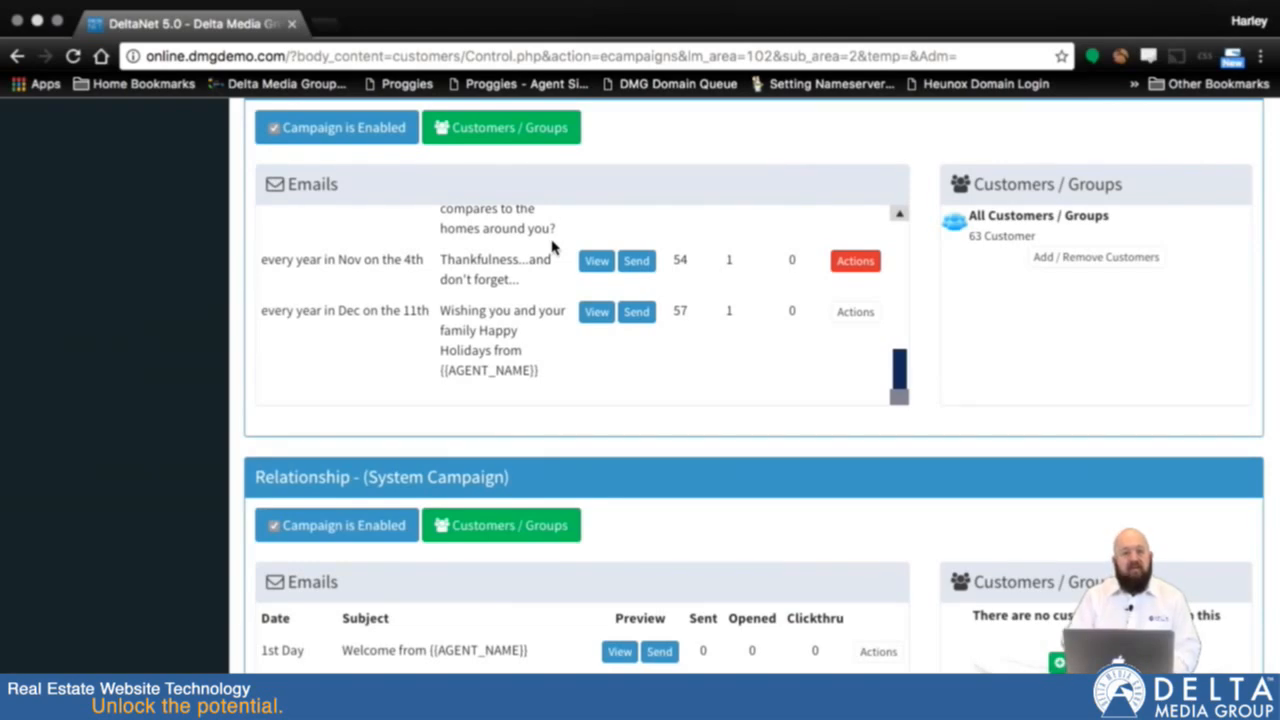
- Review the sending history of the yearly November 4th email "Thankfulness...and don't forget...", including its summary and recipient details, and close it
left_click(856, 261)
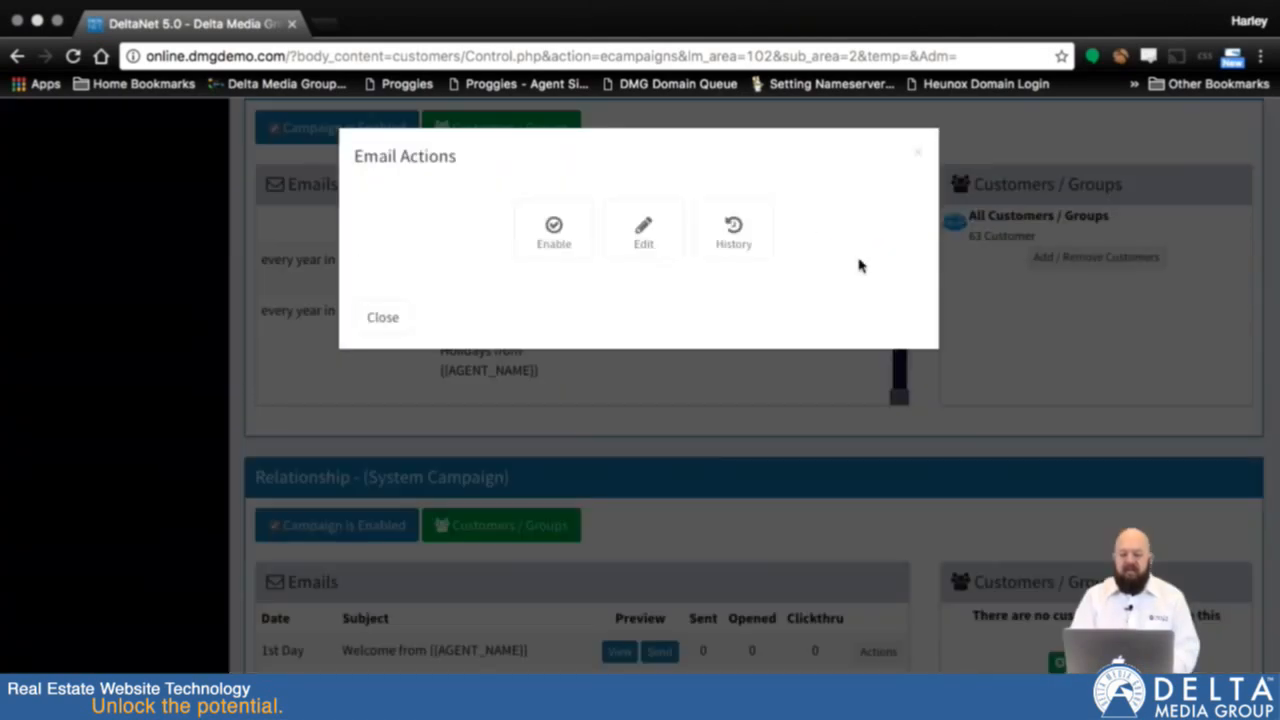
left_click(731, 226)
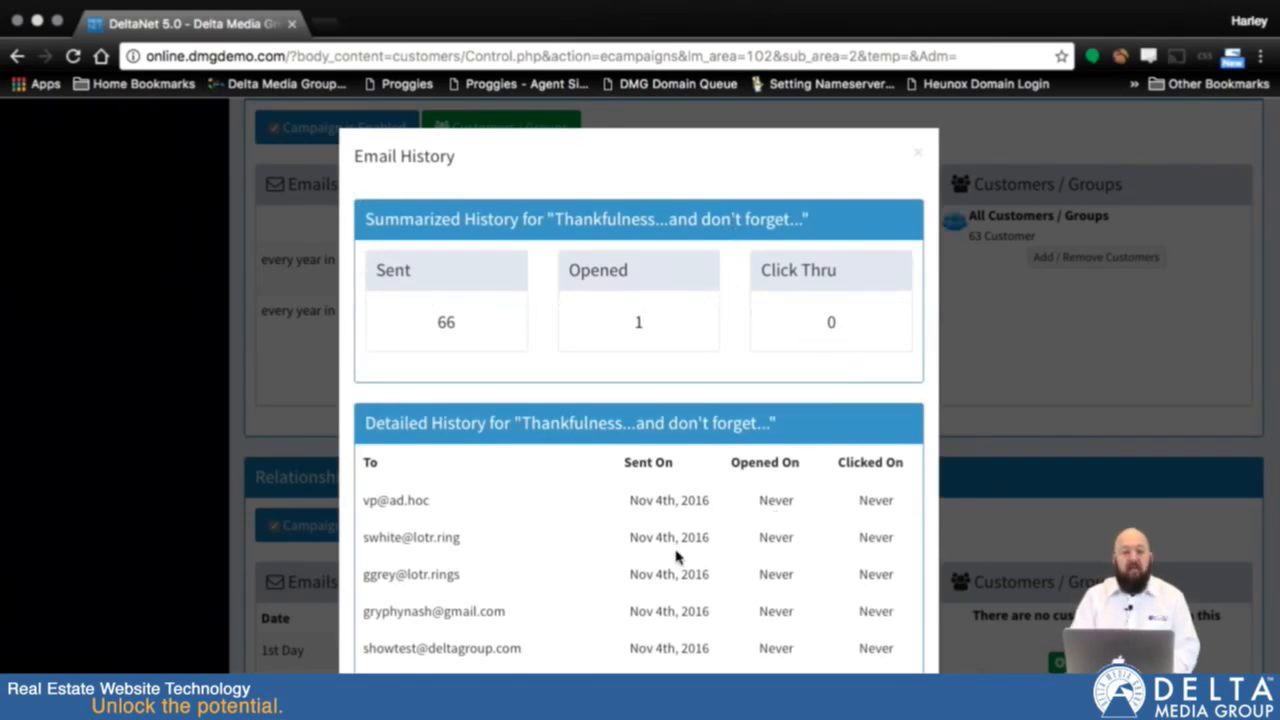
scroll(500, 660, "down", 2)
scroll(502, 663, "down", 7)
scroll(503, 663, "up", 9)
scroll(596, 656, "down", 5)
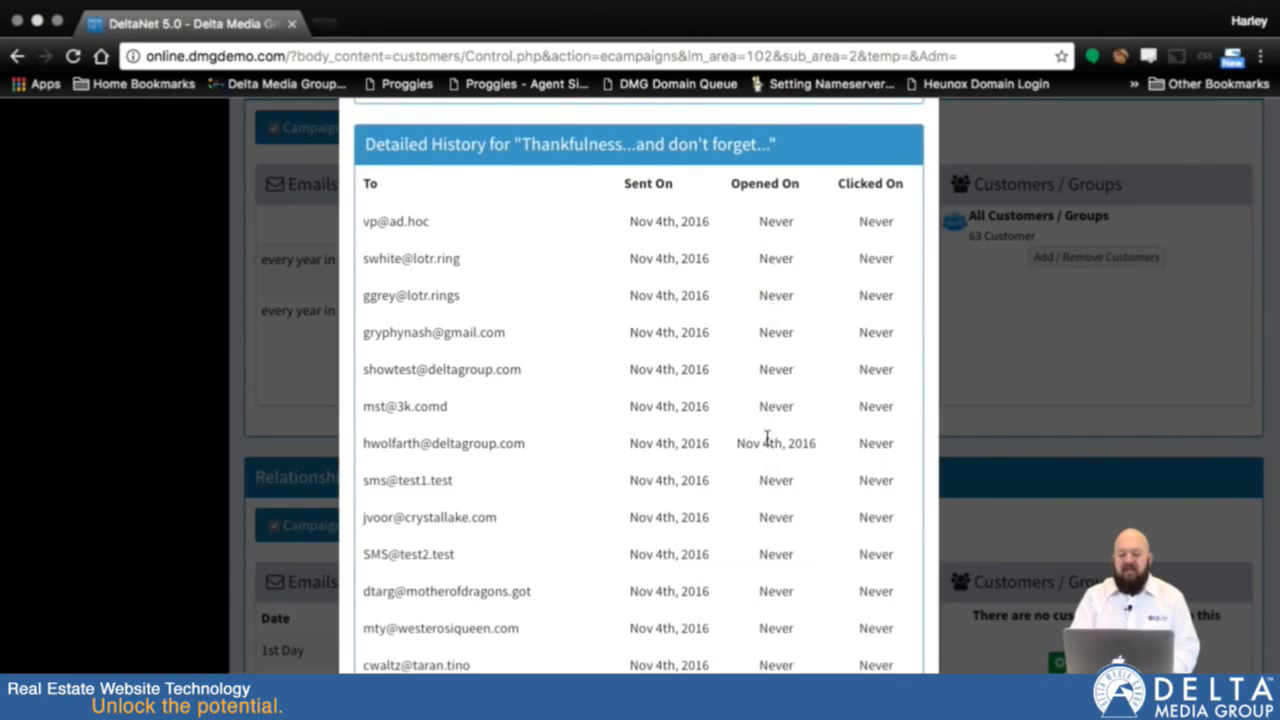
scroll(778, 292, "up", 5)
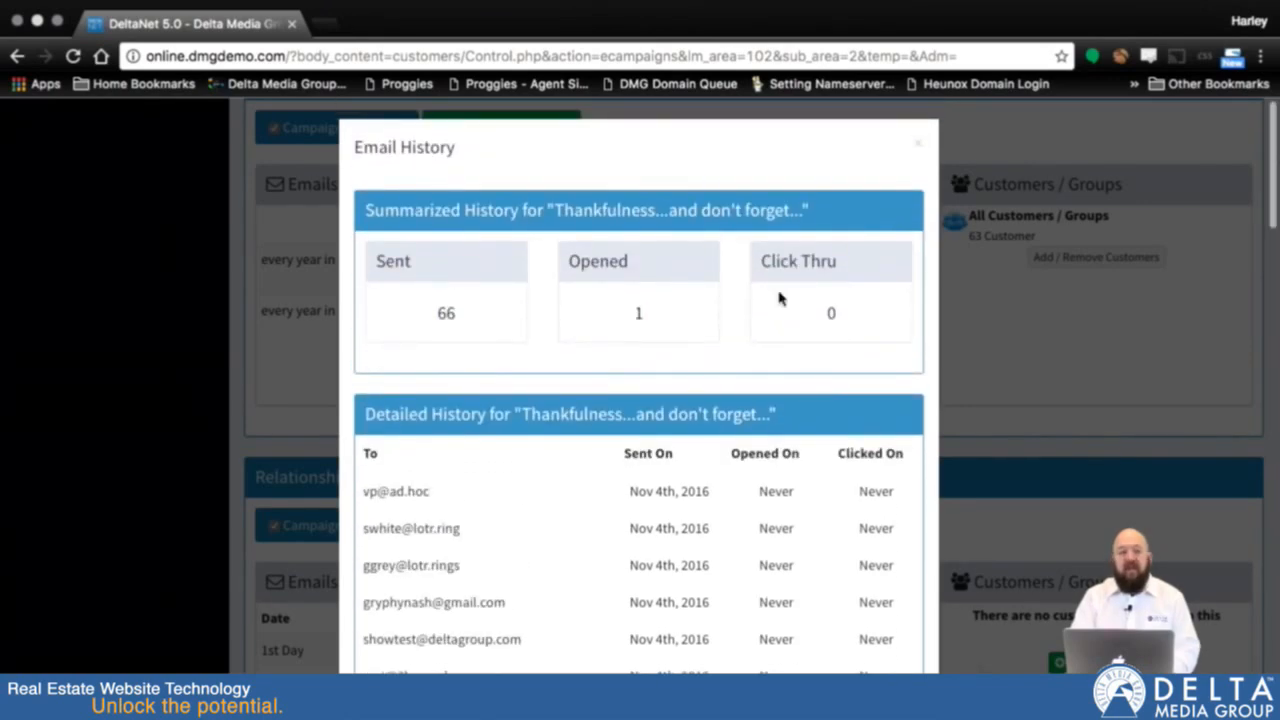
scroll(780, 298, "up", 1)
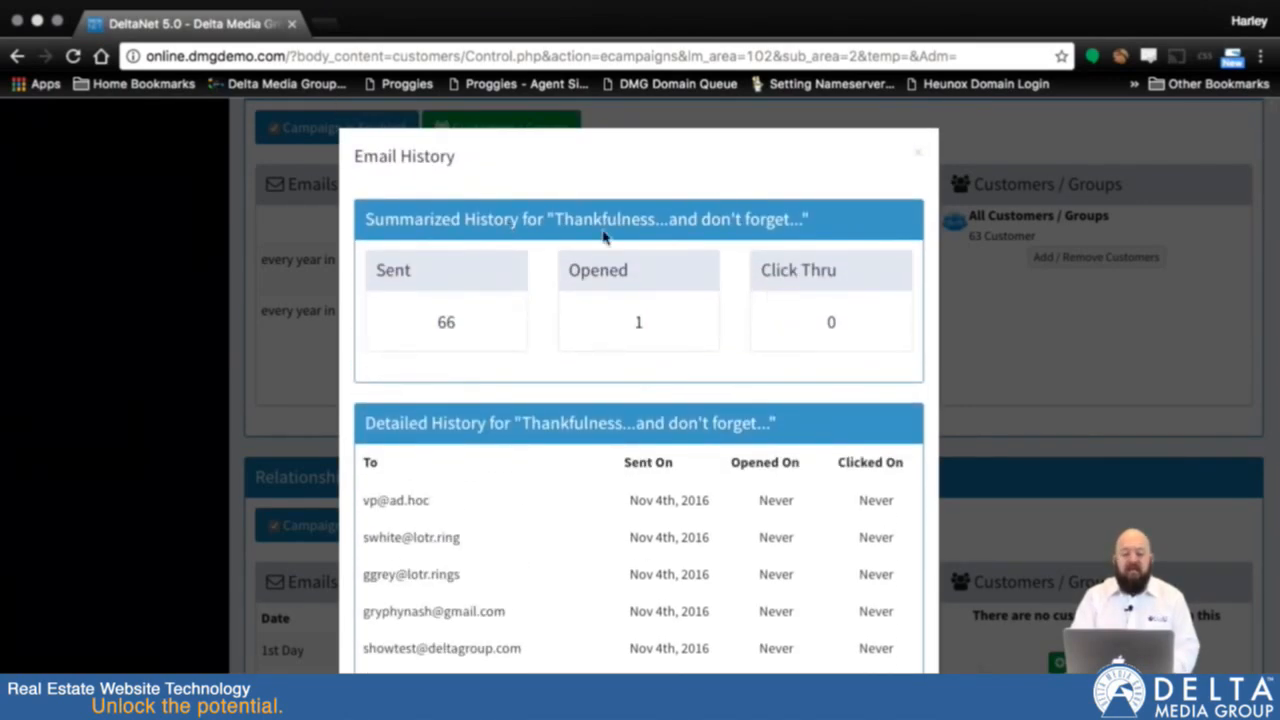
left_click(918, 153)
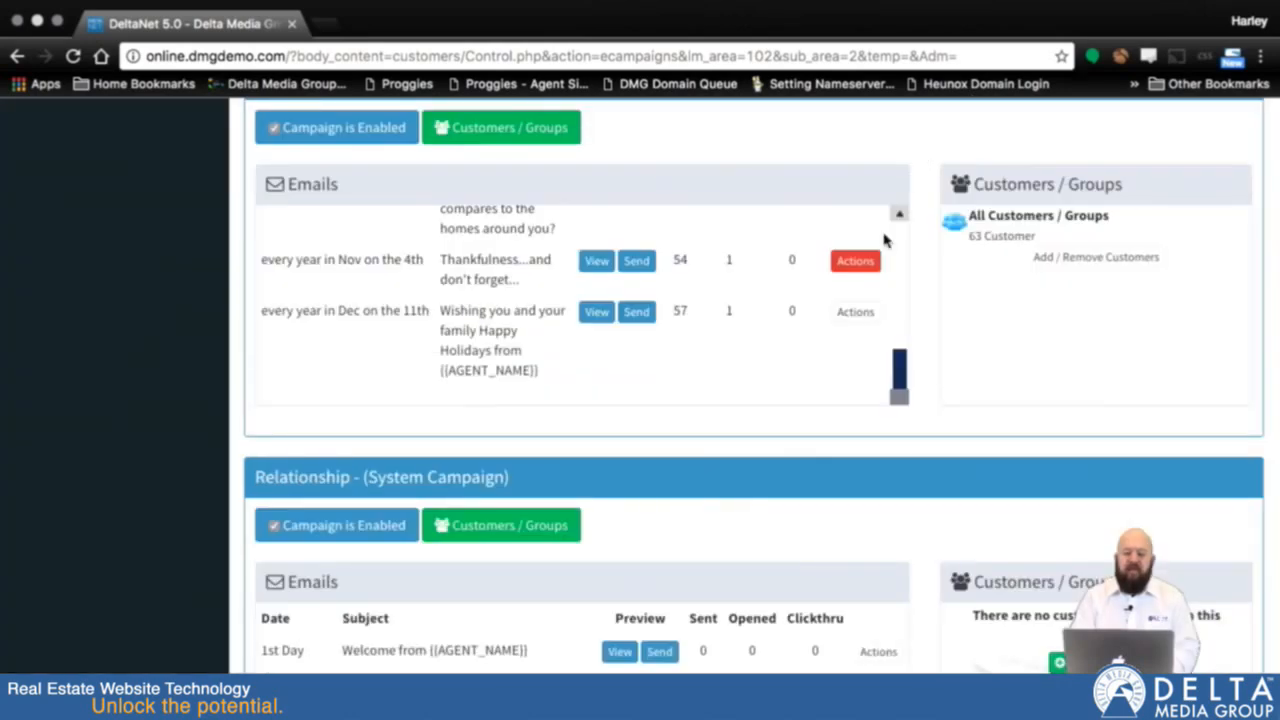
scroll(905, 443, "up", 1)
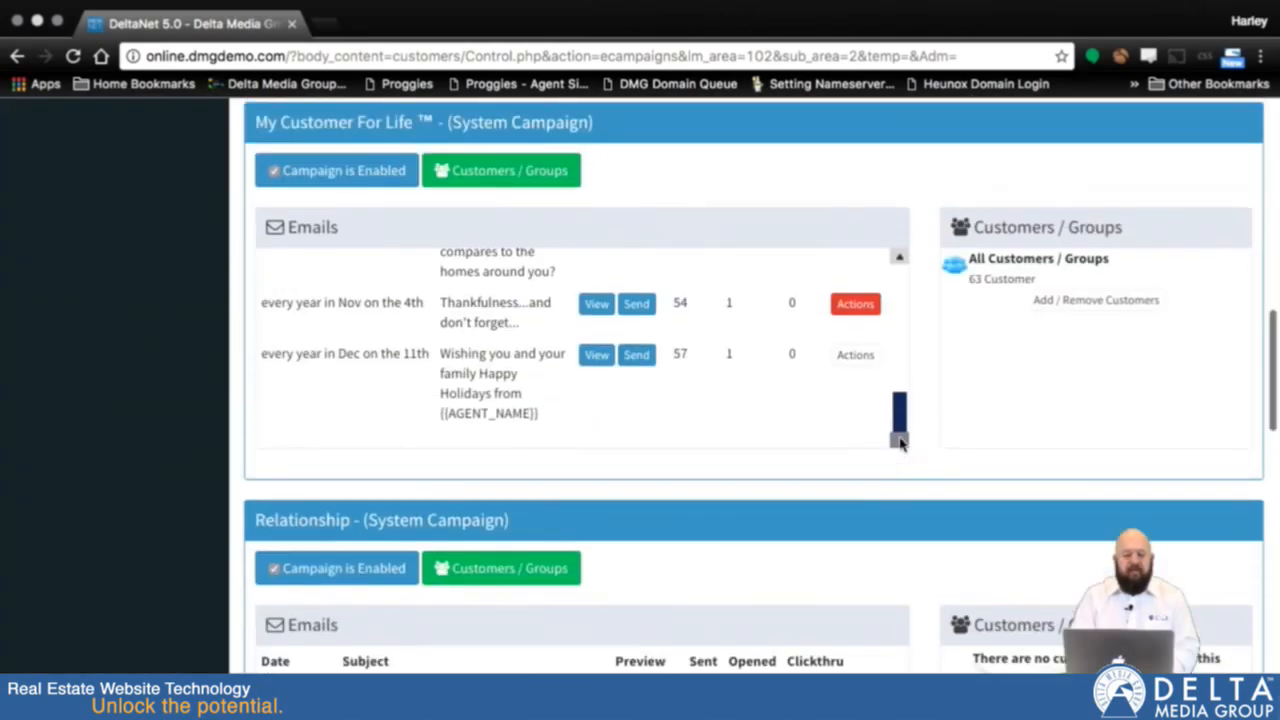
scroll(924, 418, "down", 4)
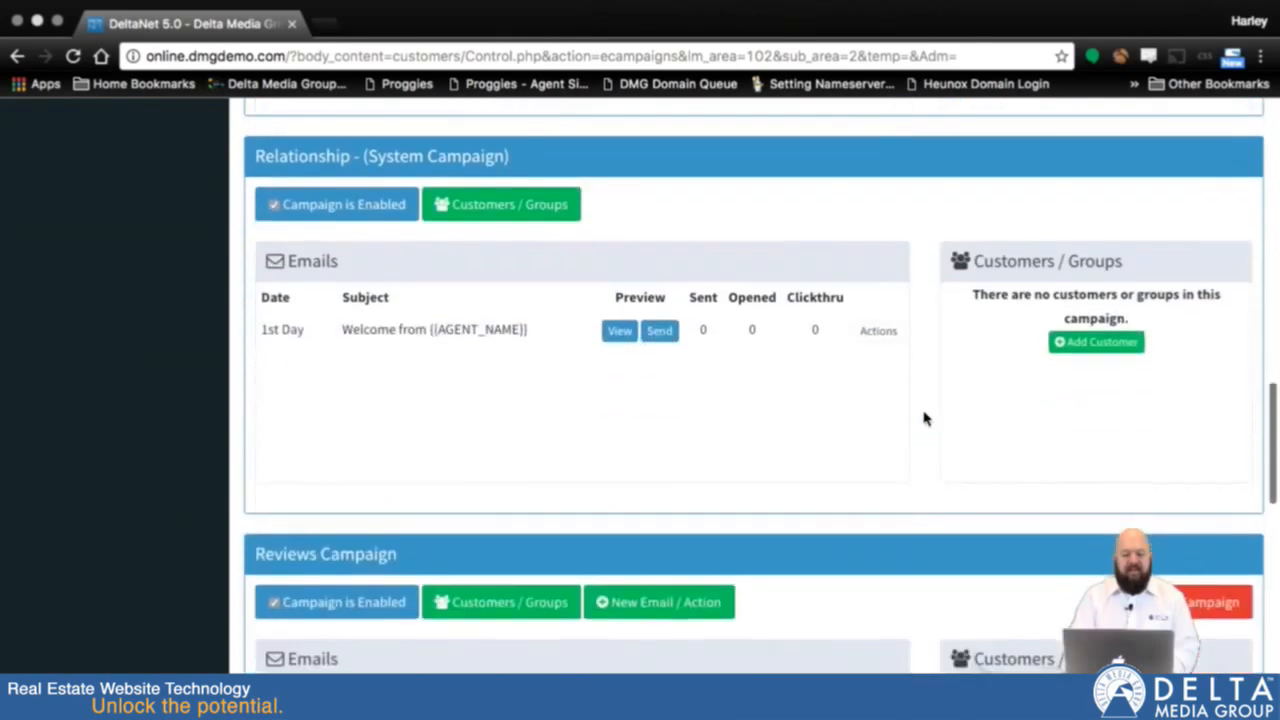
scroll(924, 418, "up", 4)
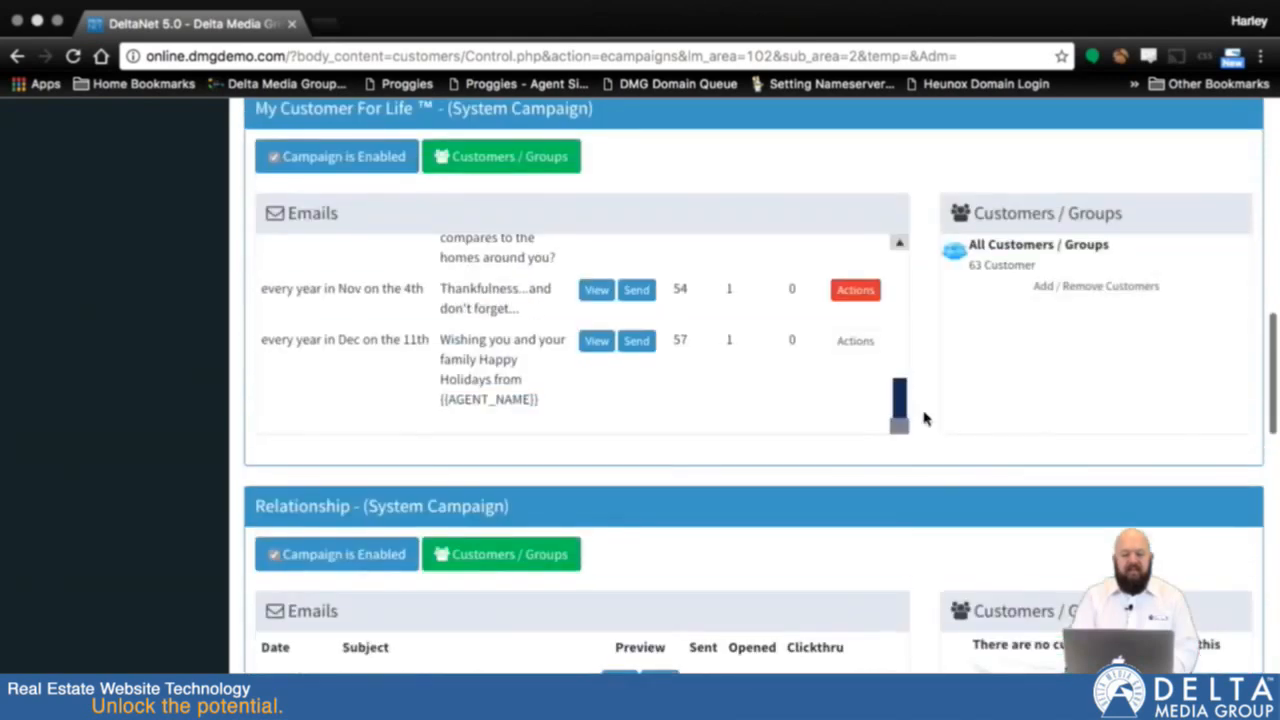
left_click(848, 290)
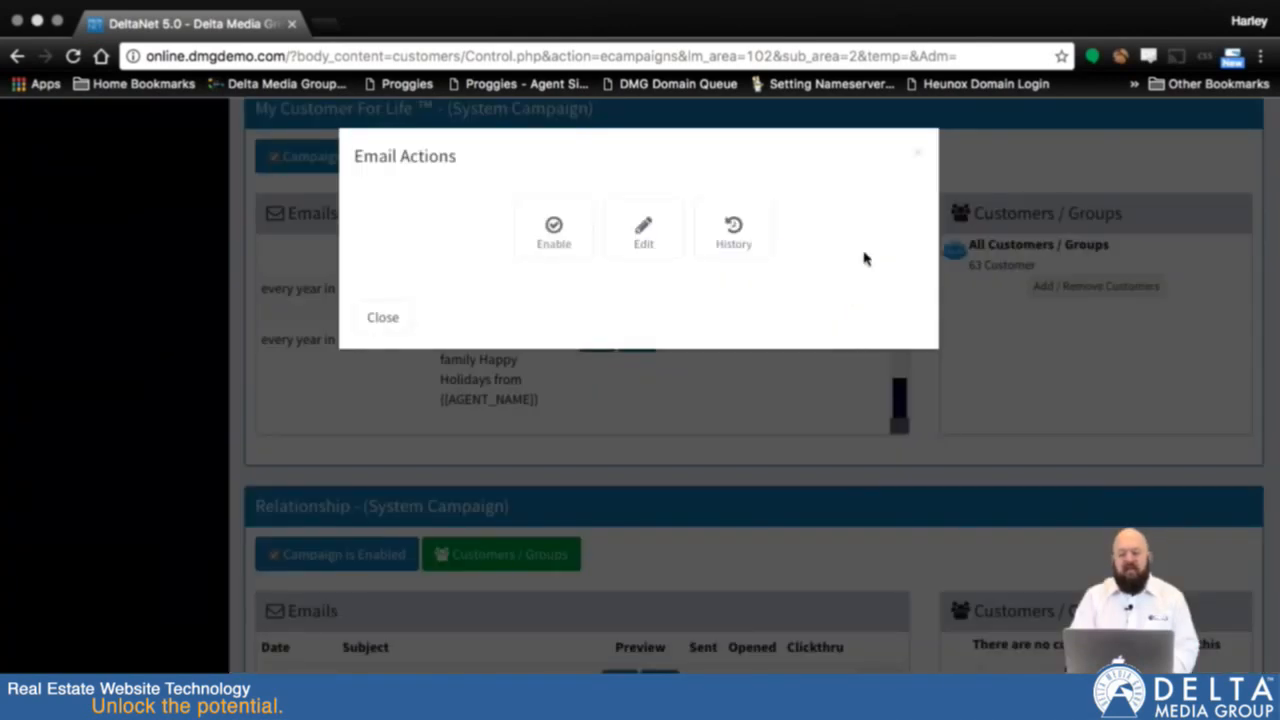
left_click(917, 153)
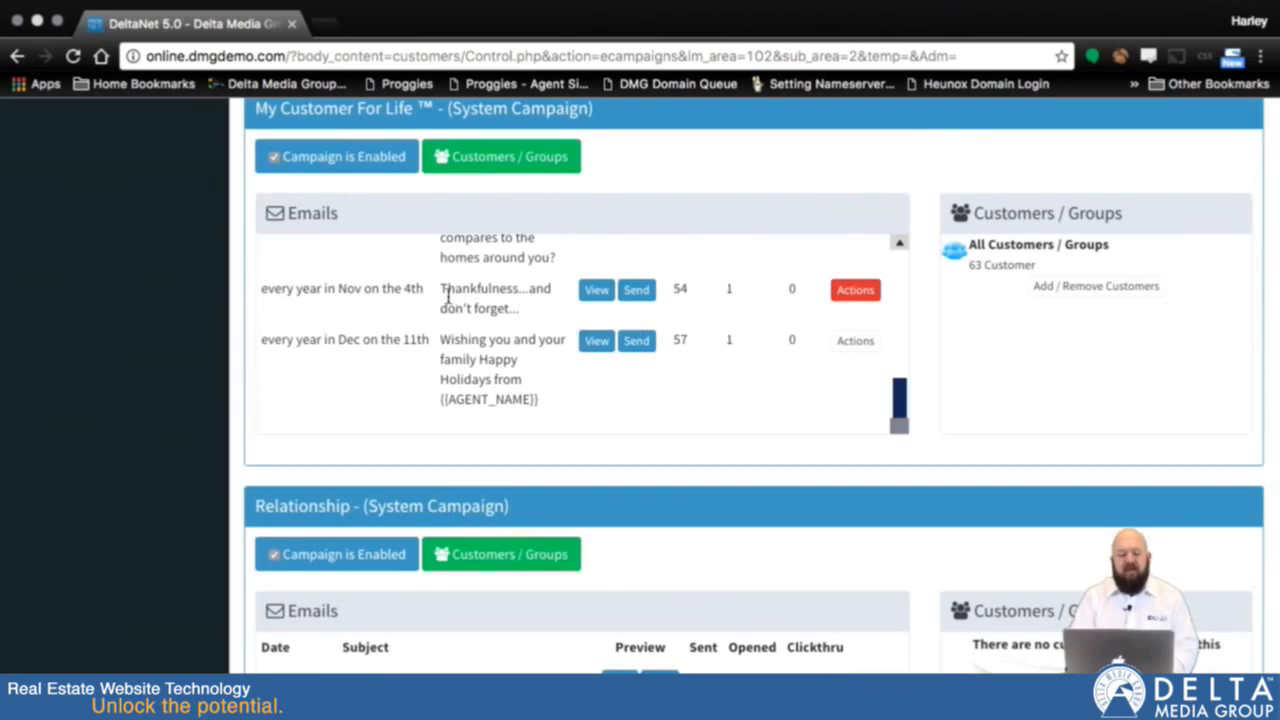
- Open the "Thankfulness...and don't forget..." email for editing, examine its send date, subject and message body, and close it without saving
left_click(852, 292)
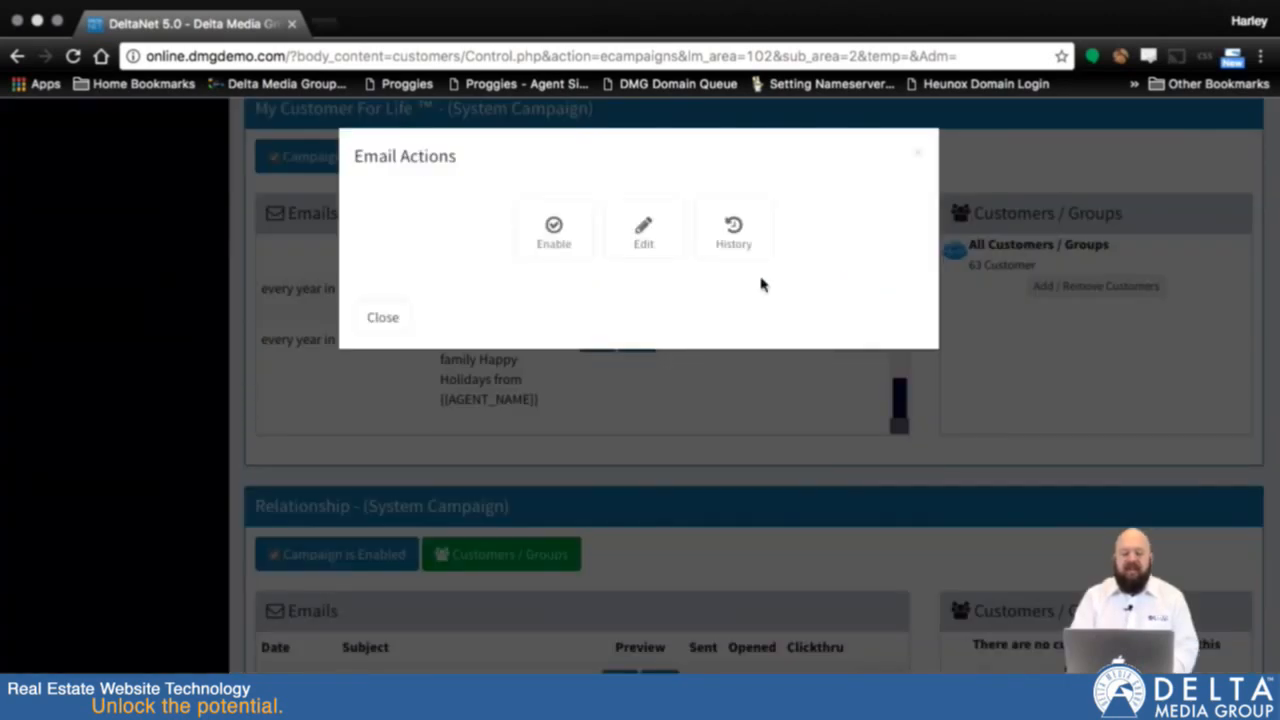
left_click(643, 232)
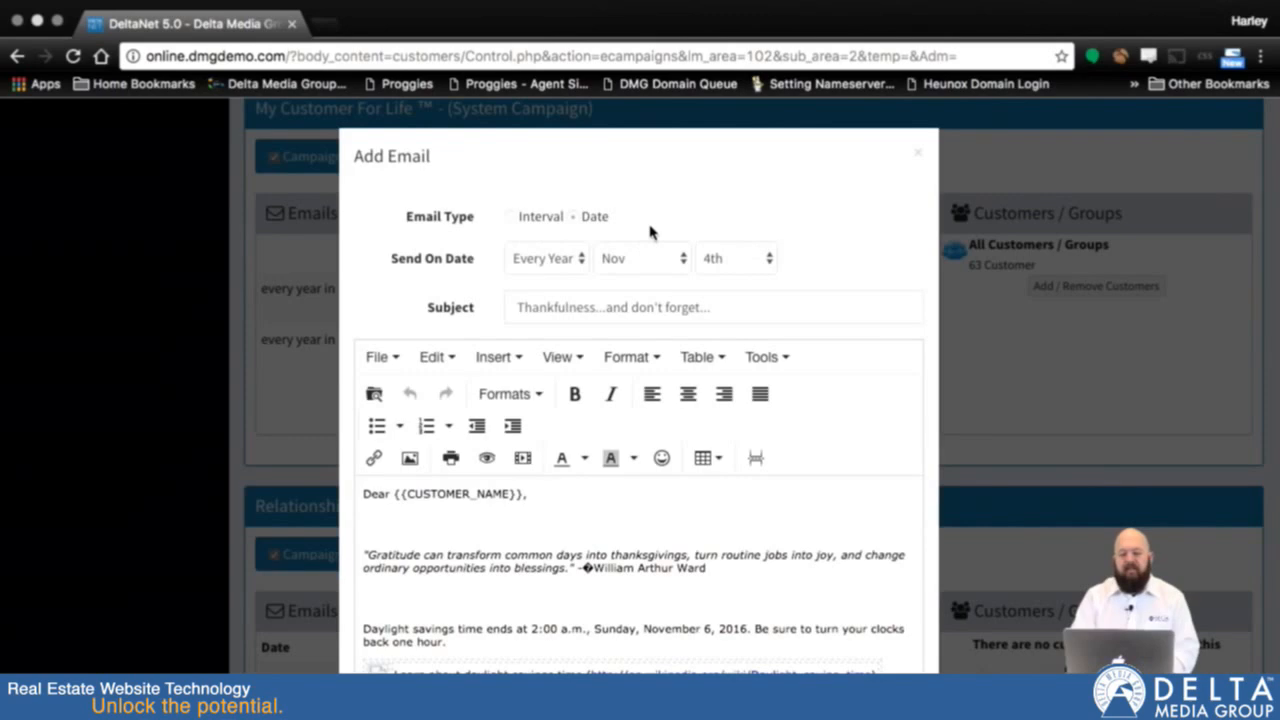
scroll(733, 308, "down", 2)
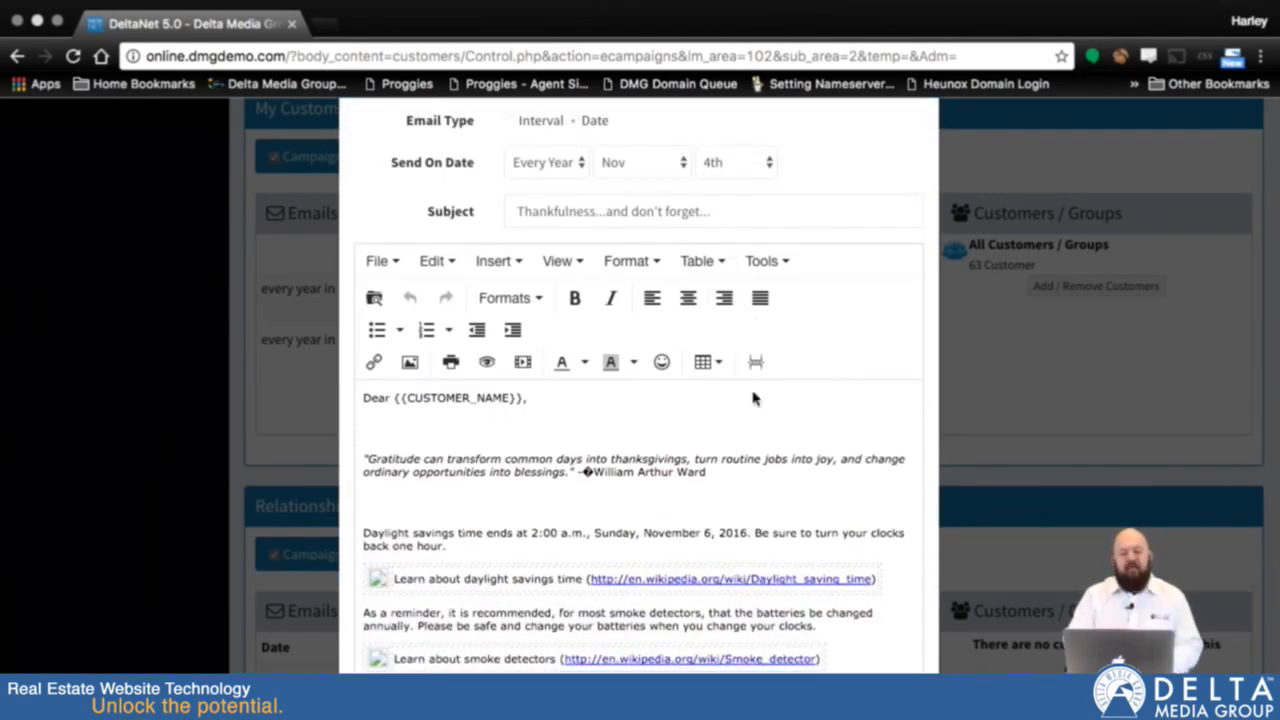
scroll(683, 533, "down", 2)
scroll(683, 533, "down", 1)
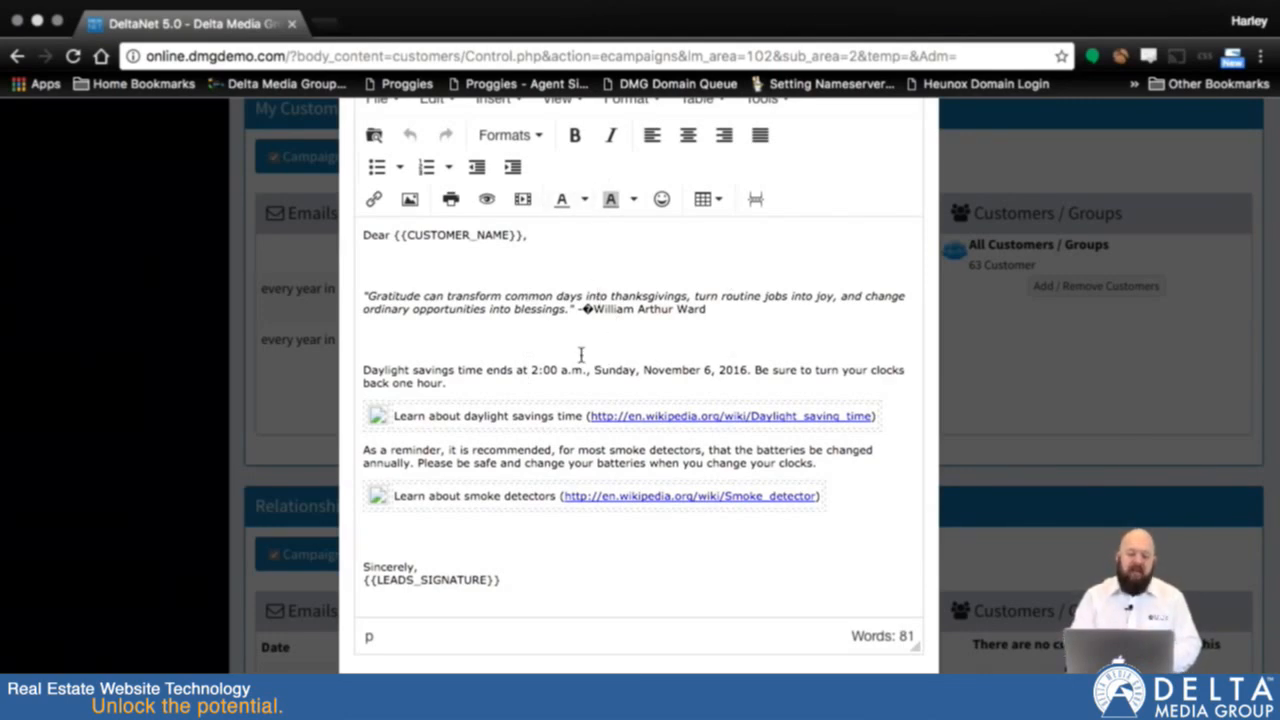
left_click(508, 300)
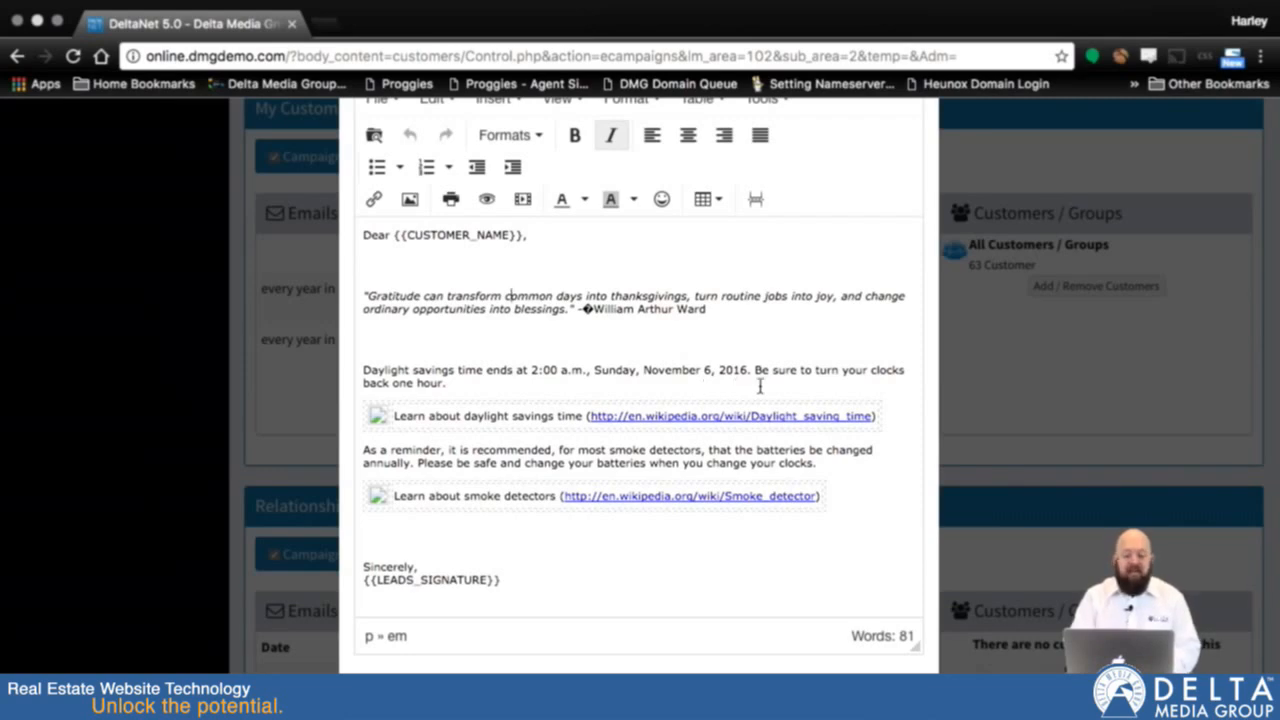
scroll(858, 506, "up", 5)
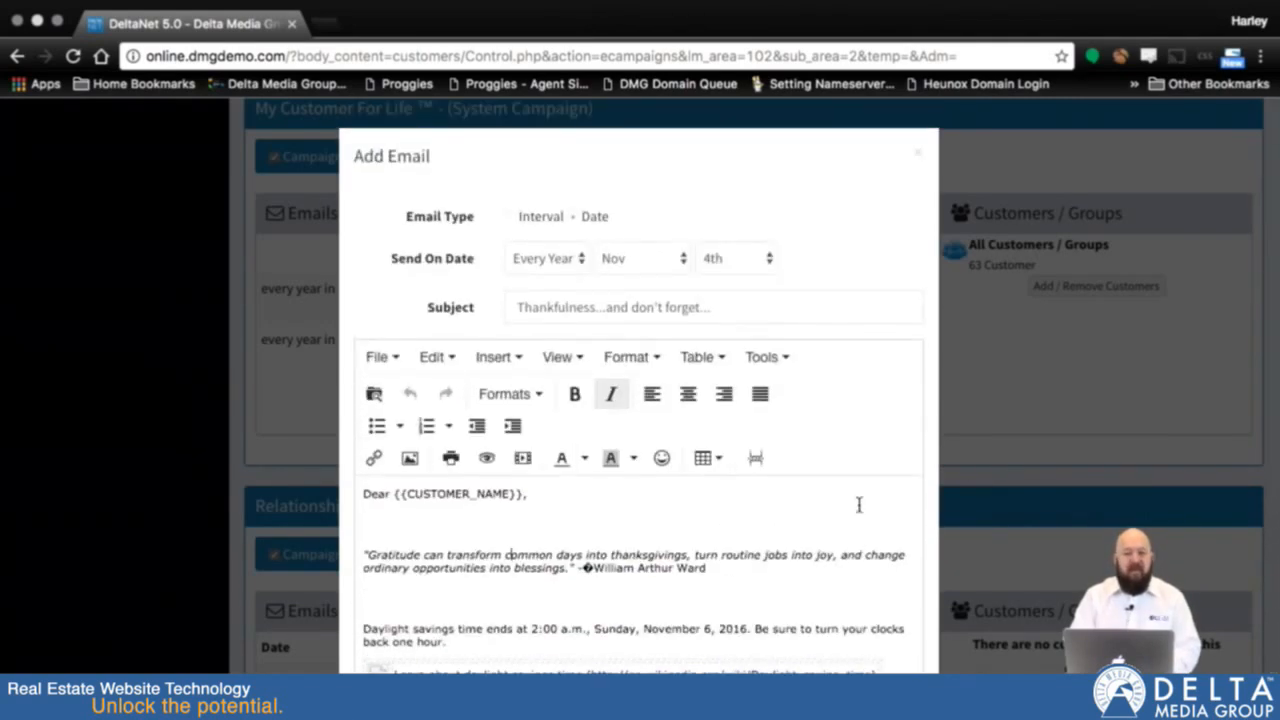
left_click(916, 153)
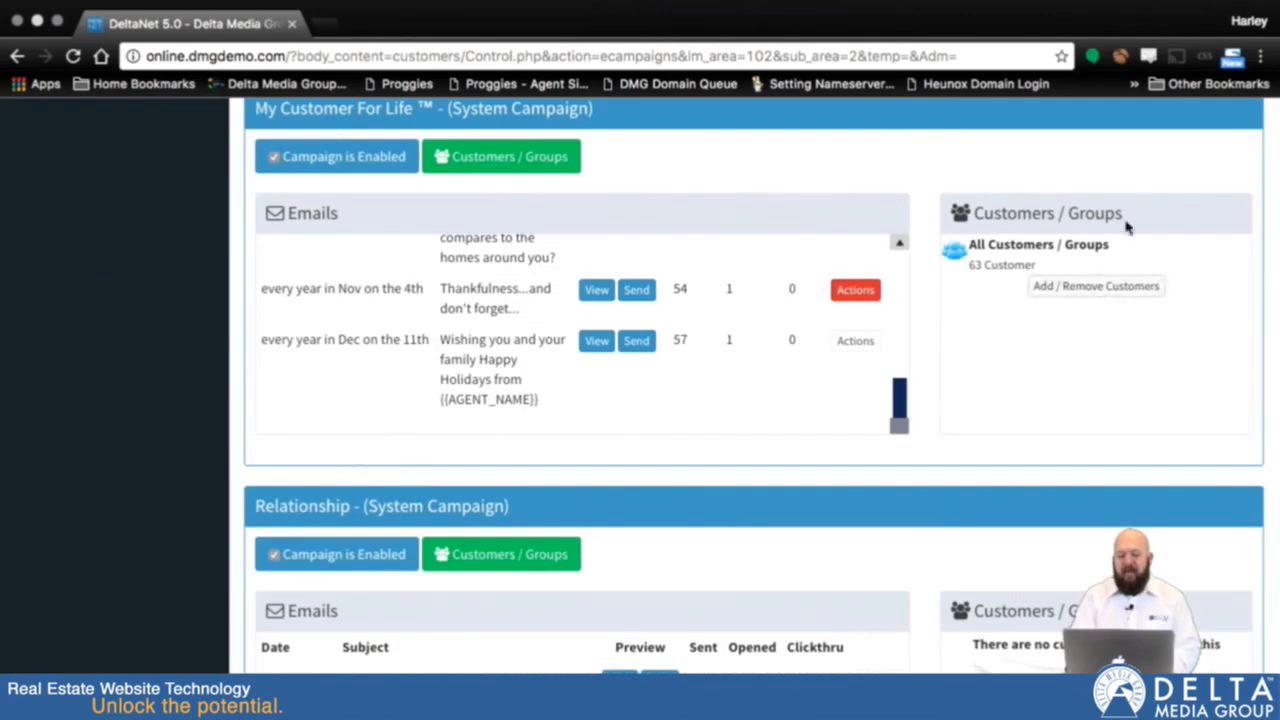
- Add a new email campaign titled "My New Campaign" and save it
scroll(1270, 225, "up", 1)
scroll(1270, 225, "up", 8)
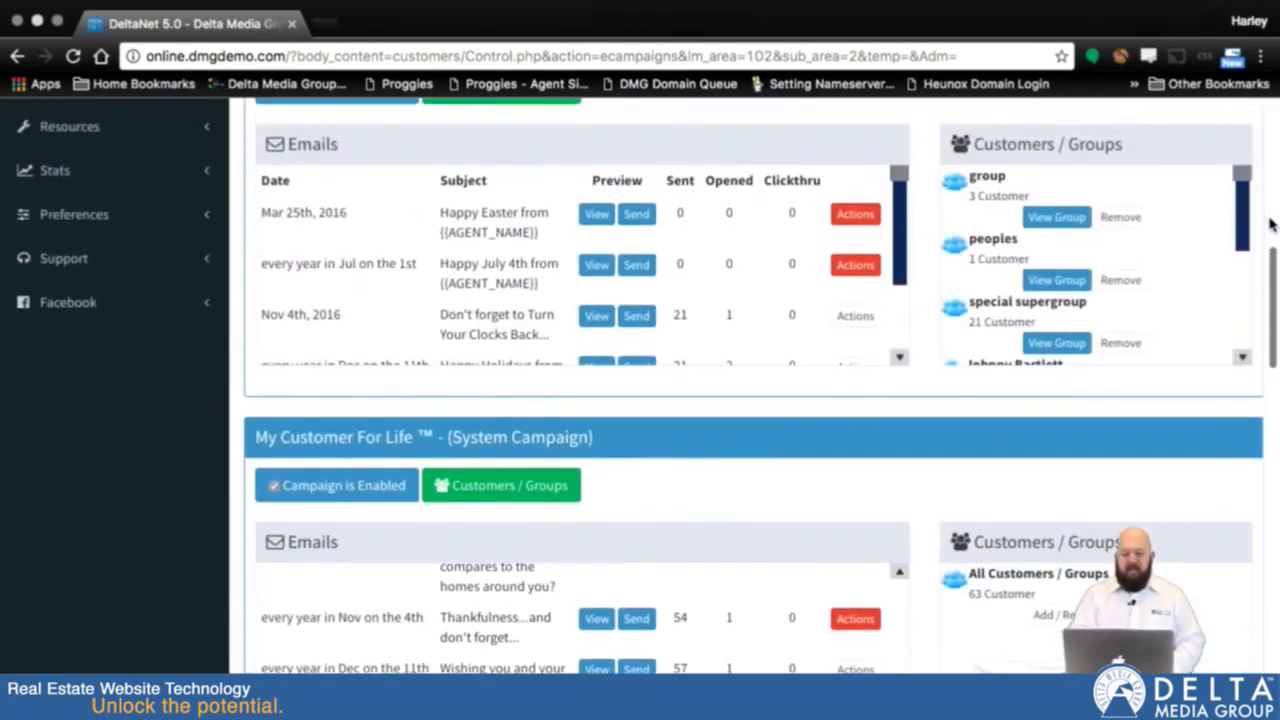
scroll(1270, 225, "down", 1)
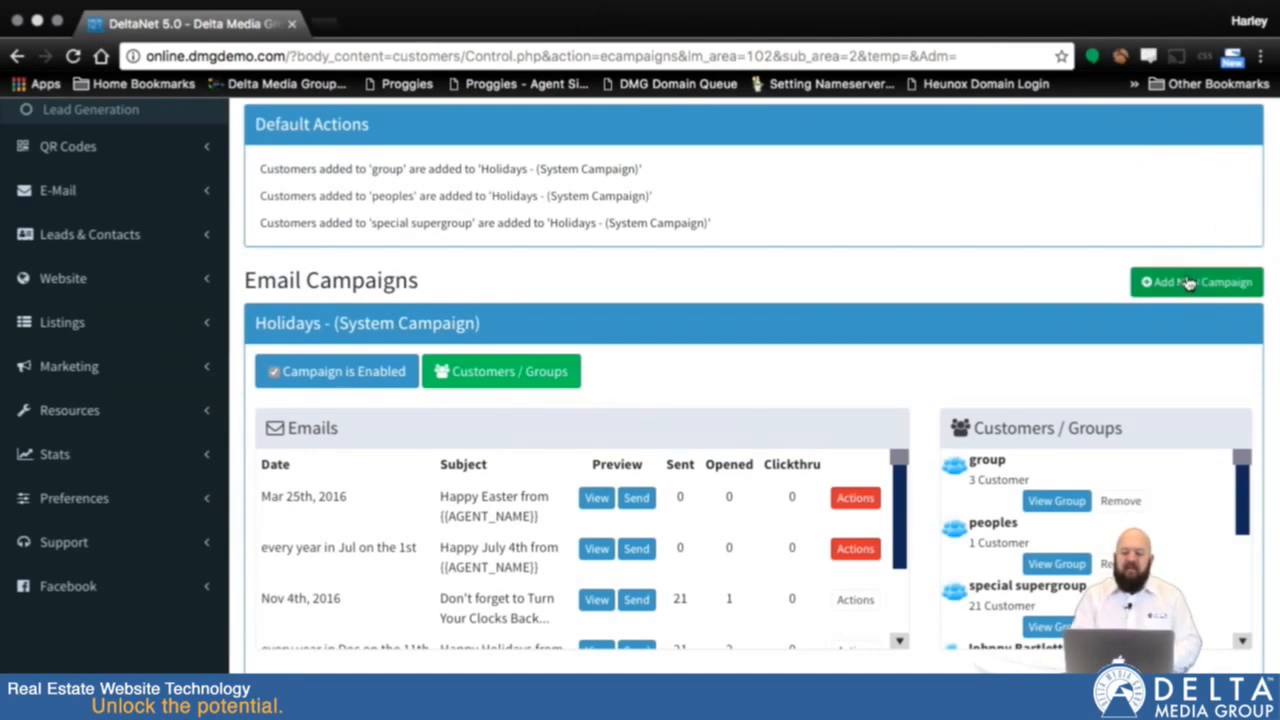
scroll(1188, 283, "up", 1)
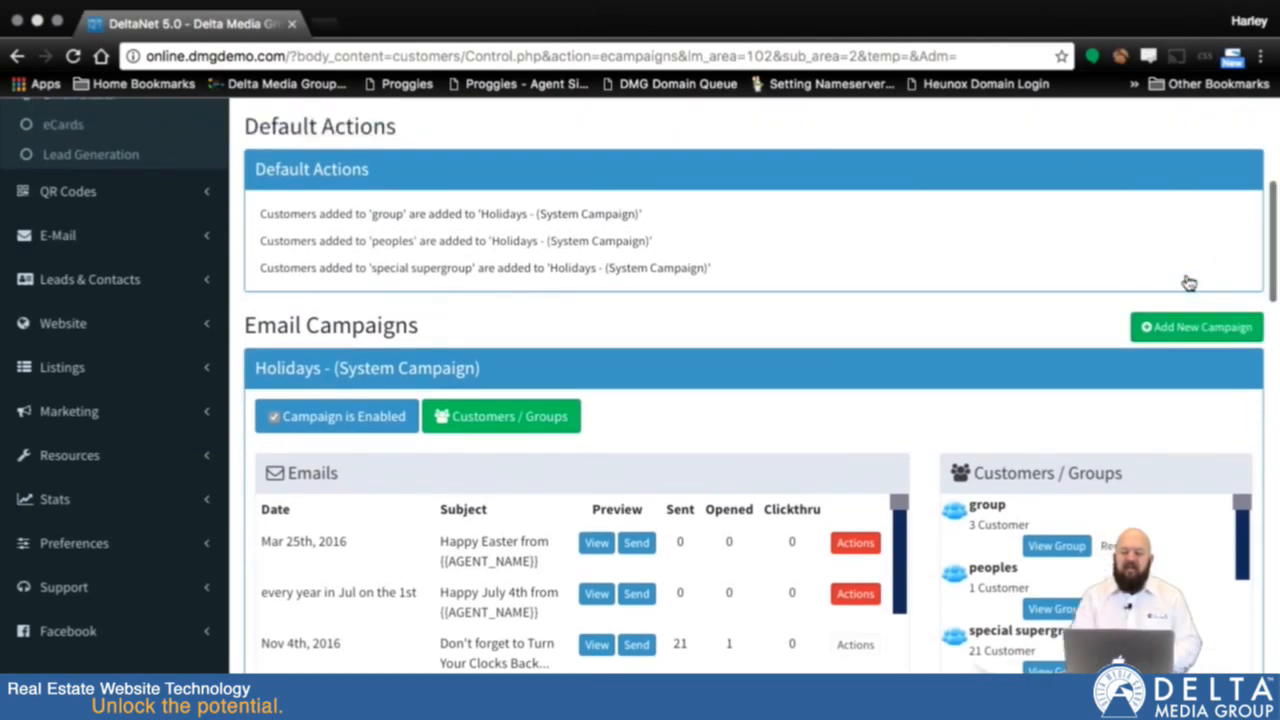
left_click(1192, 327)
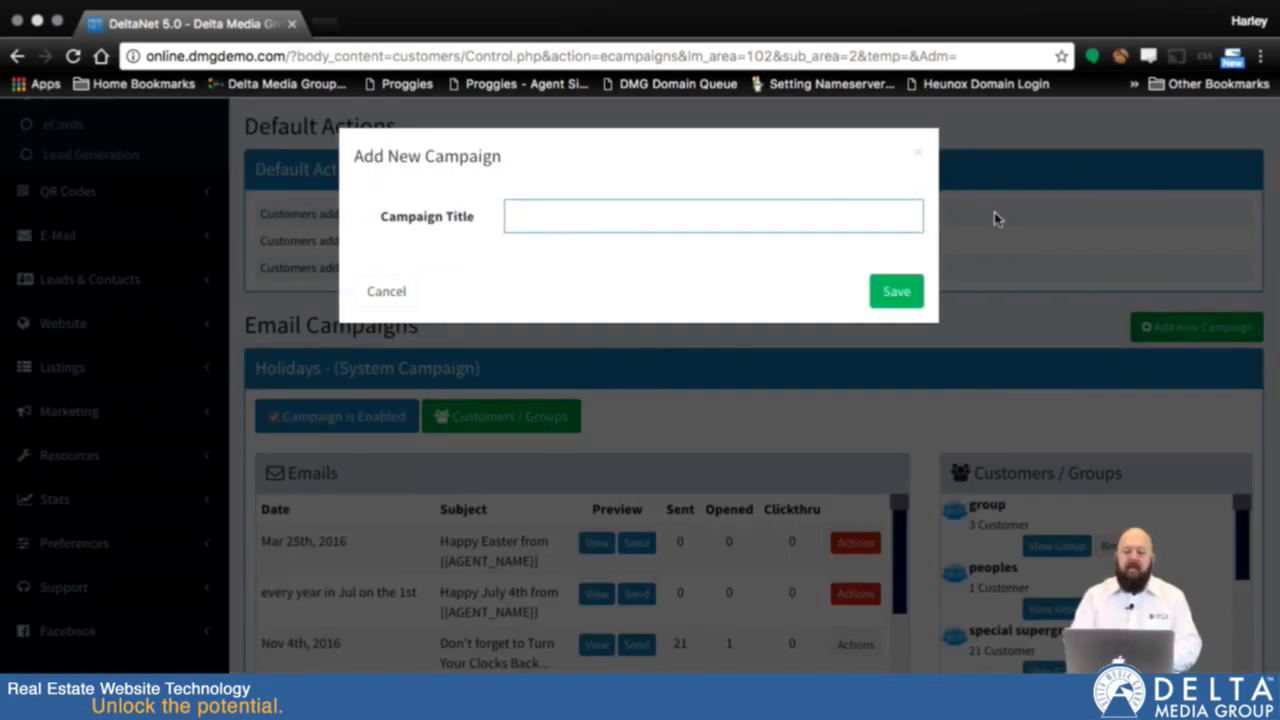
left_click(821, 215)
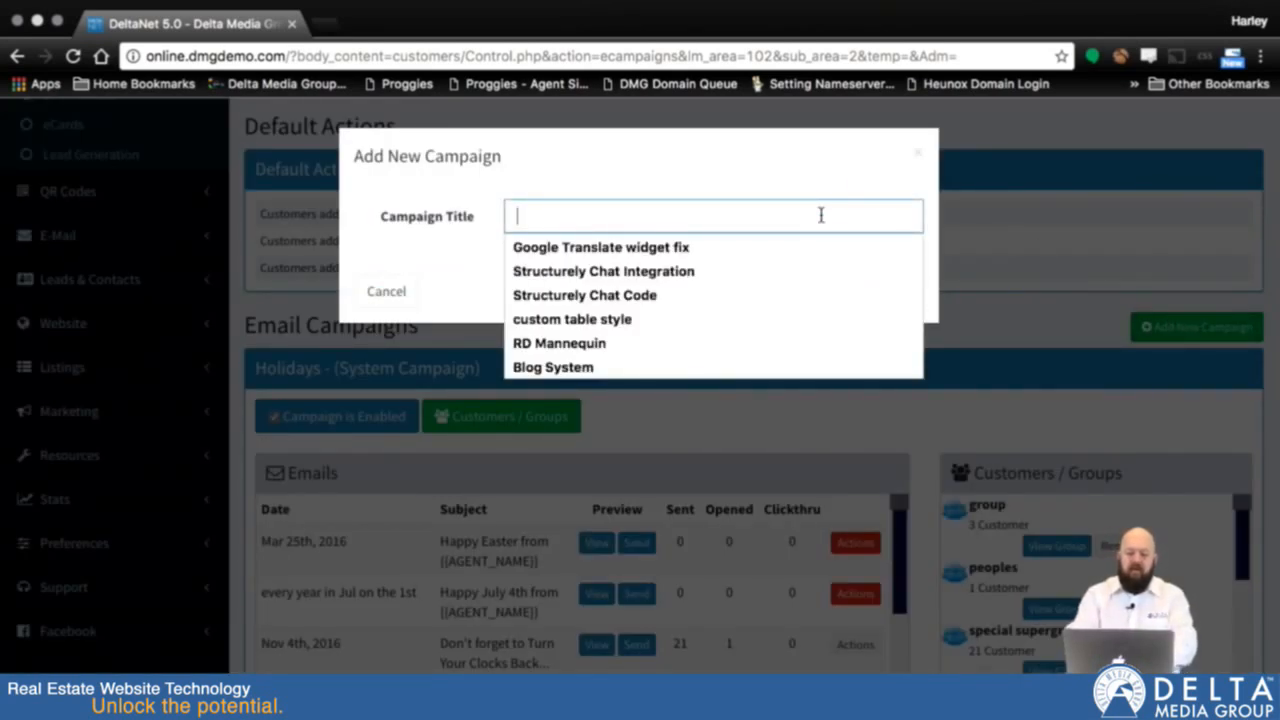
type("My New Campaing")
key("BackSpace")
key("BackSpace")
key("BackSpace")
type("ign")
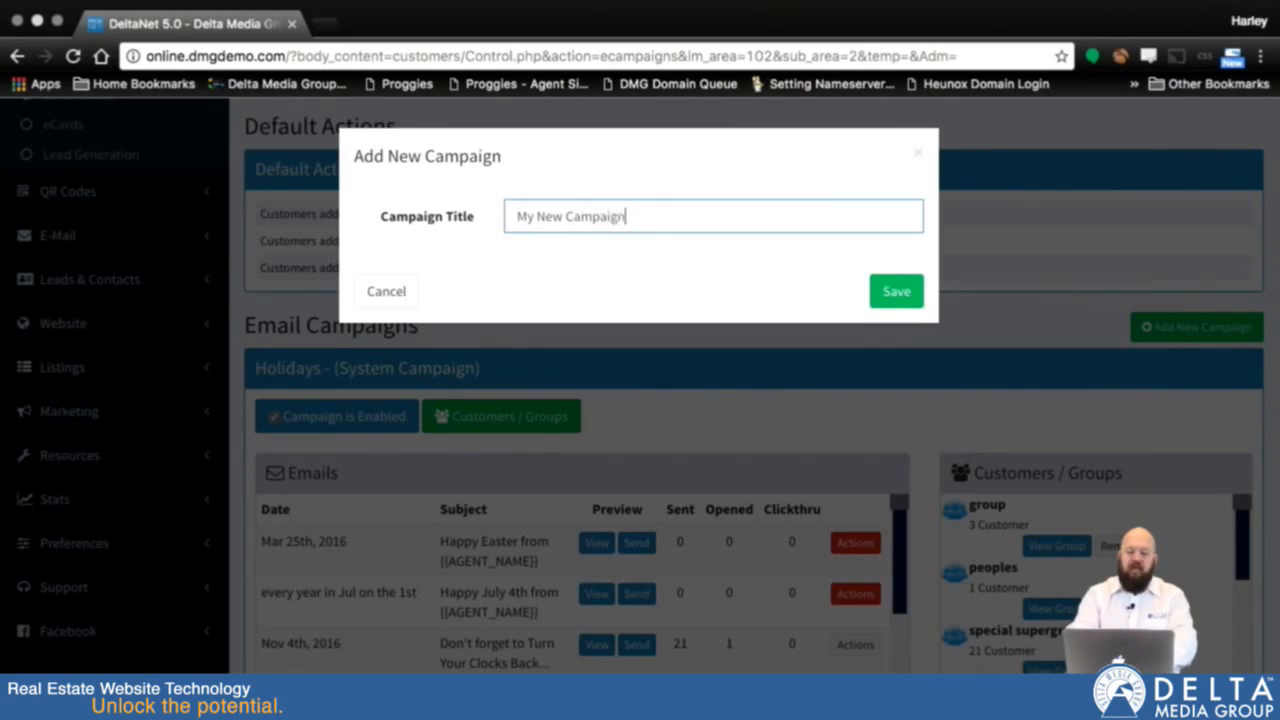
left_click(898, 300)
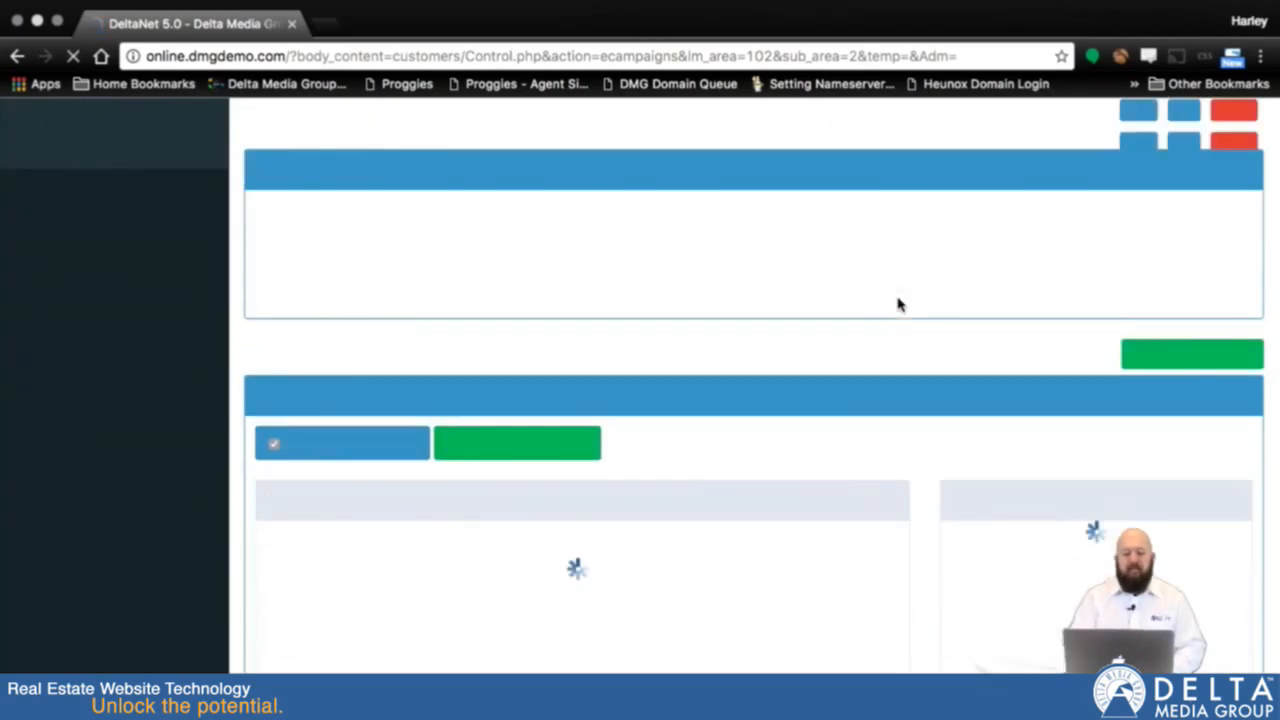
- Start creating a new email in My New Campaign
scroll(1265, 436, "down", 3)
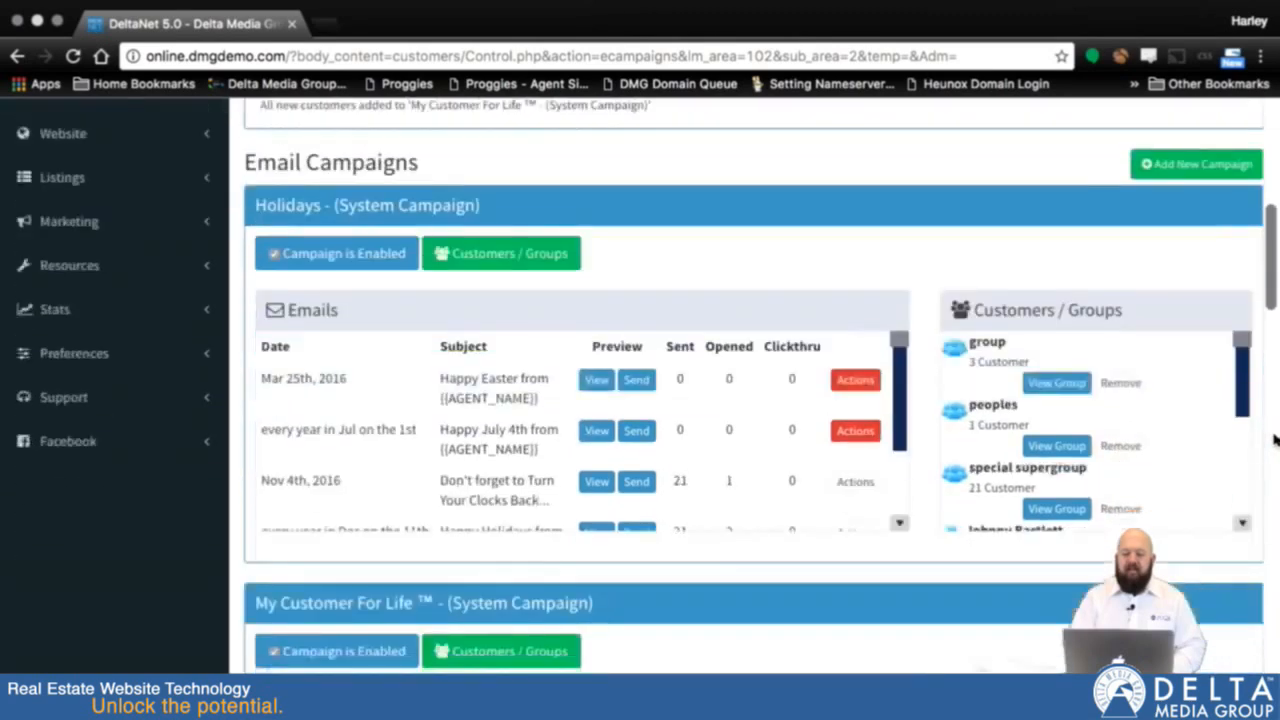
scroll(1274, 438, "down", 10)
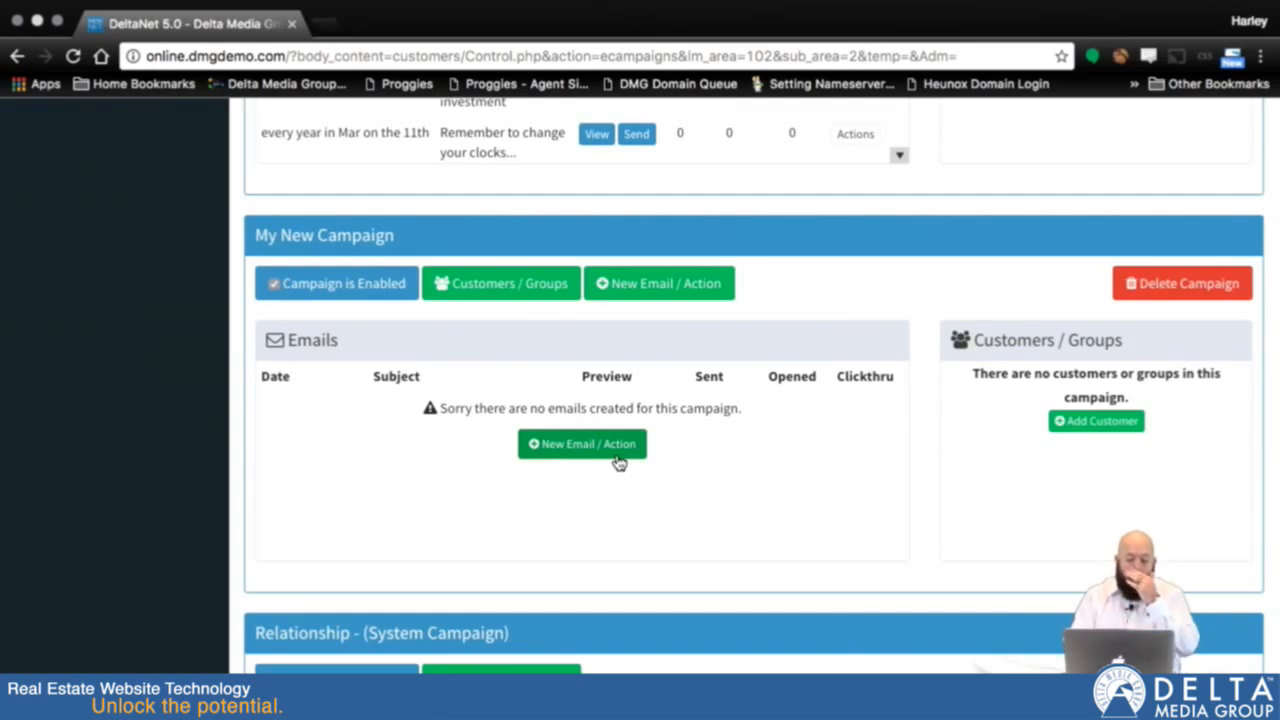
left_click(648, 288)
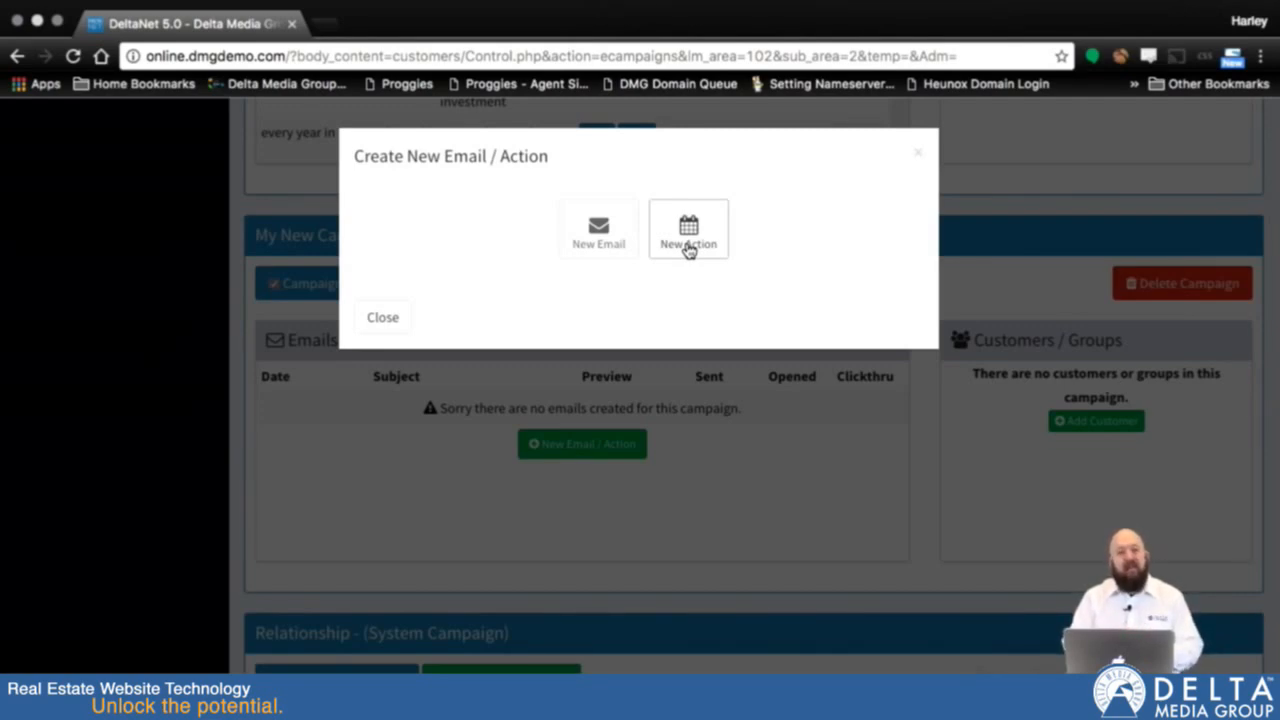
left_click(599, 232)
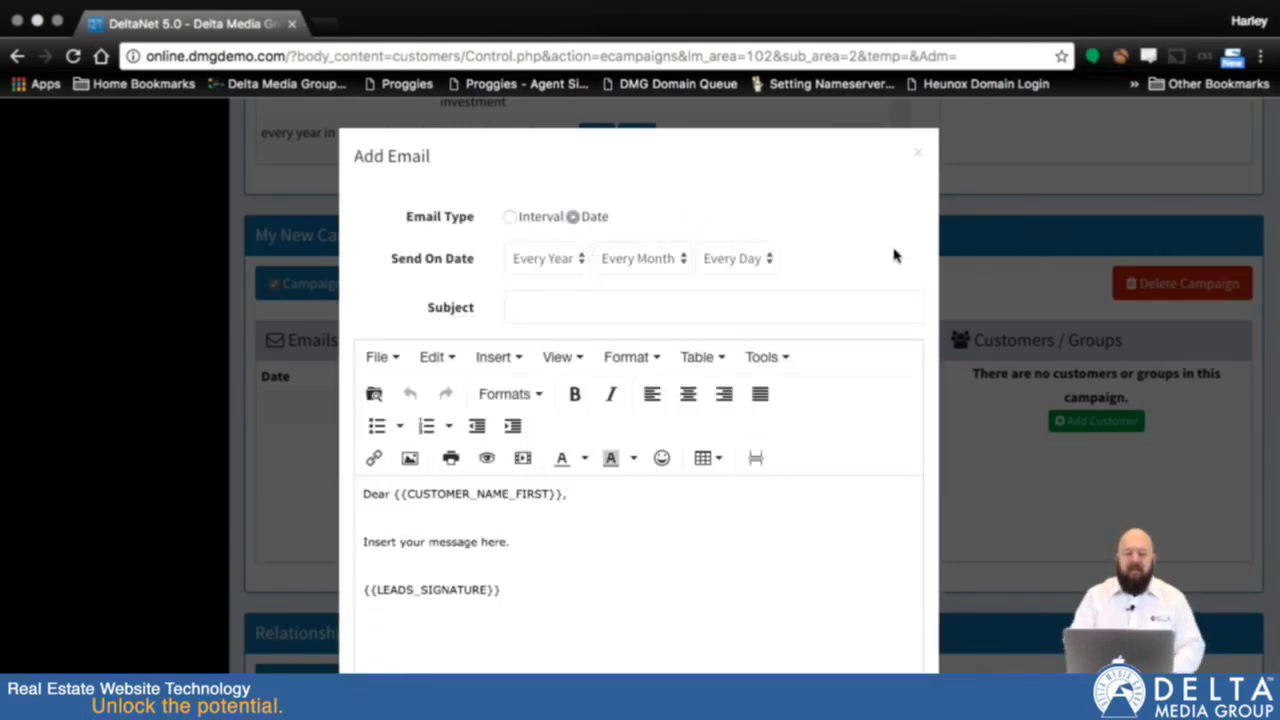
scroll(928, 270, "down", 1)
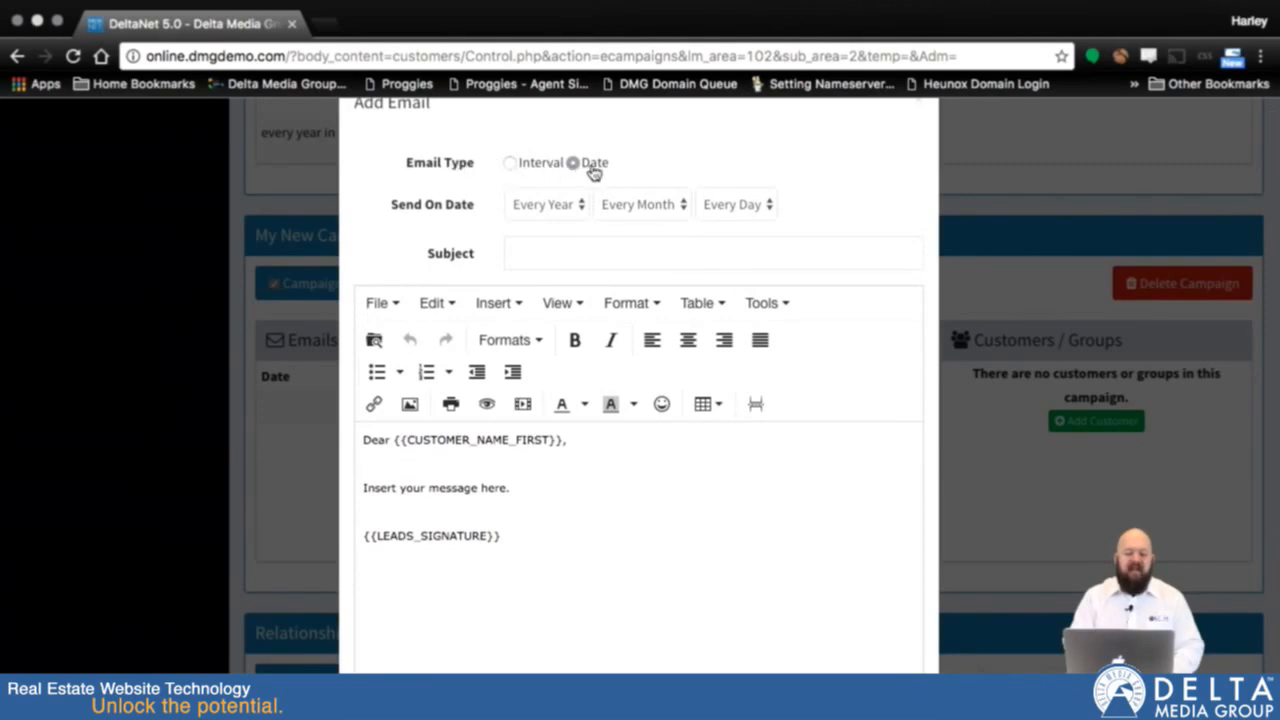
- Switch the new email's type to Interval with its send-on-day setting, and return it to Date
left_click(511, 164)
left_click(531, 198)
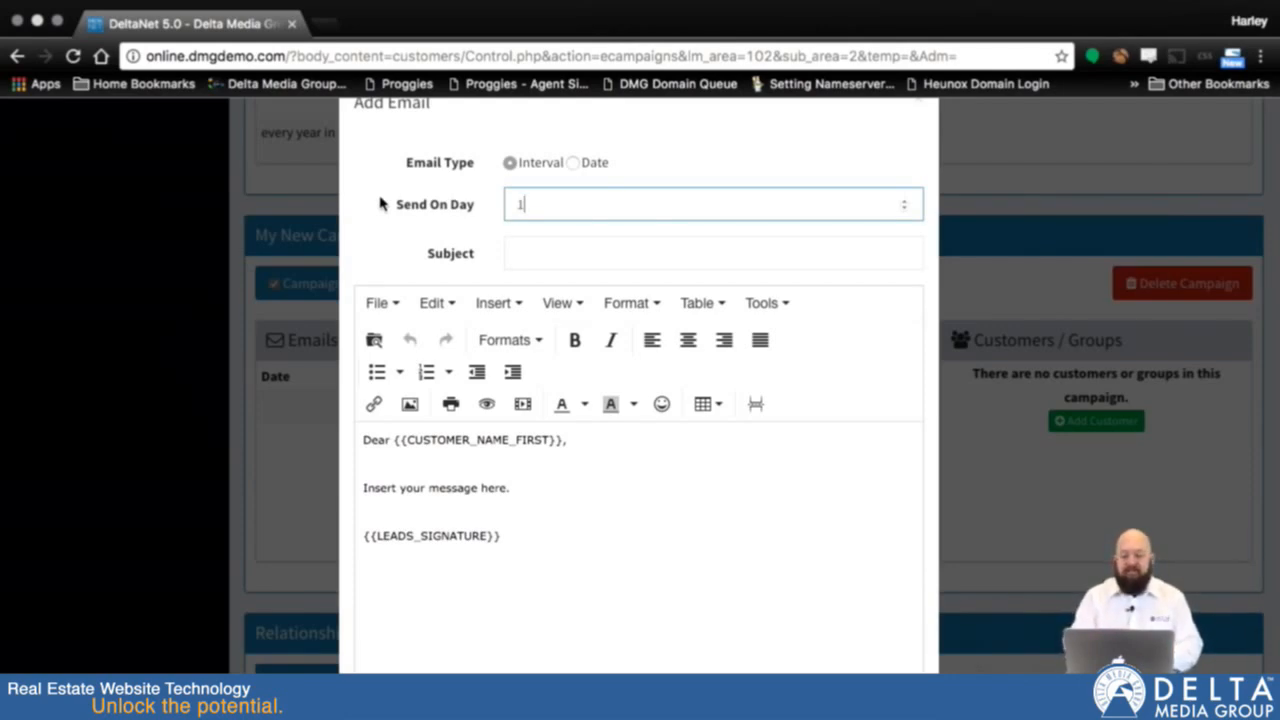
left_click(573, 163)
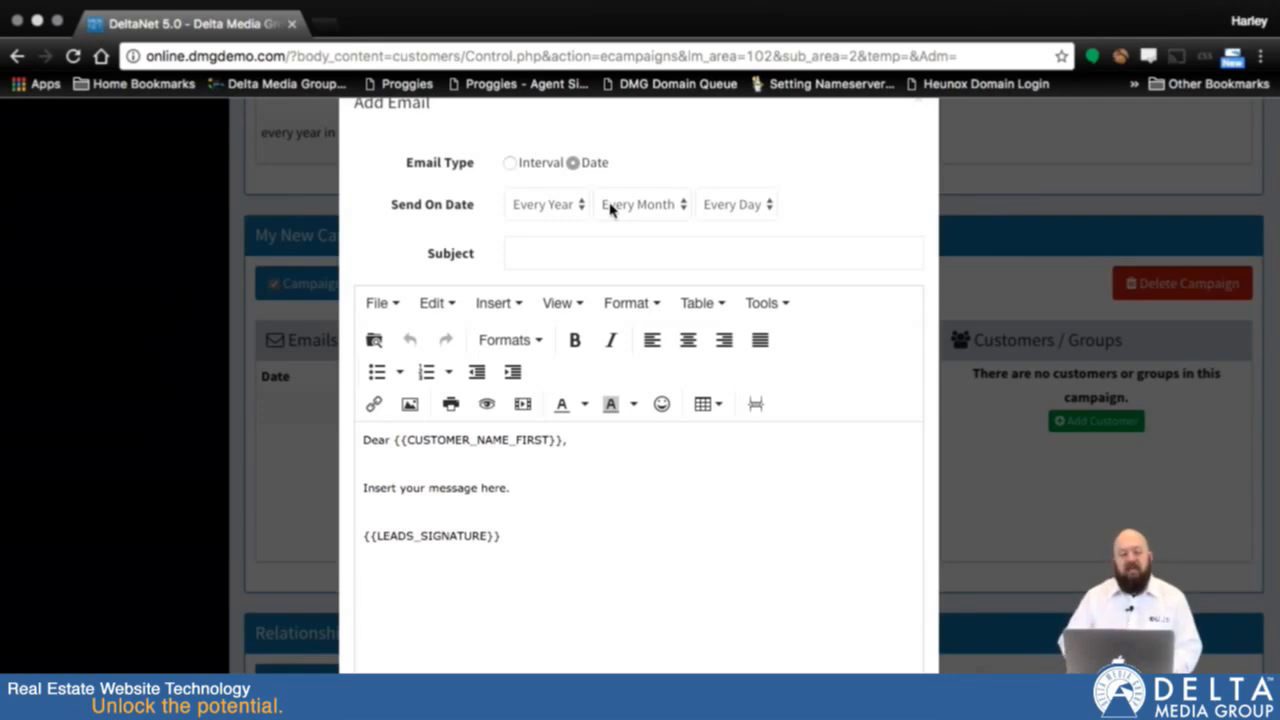
- Set the new email's send date to every year on Feb 14th
left_click(575, 205)
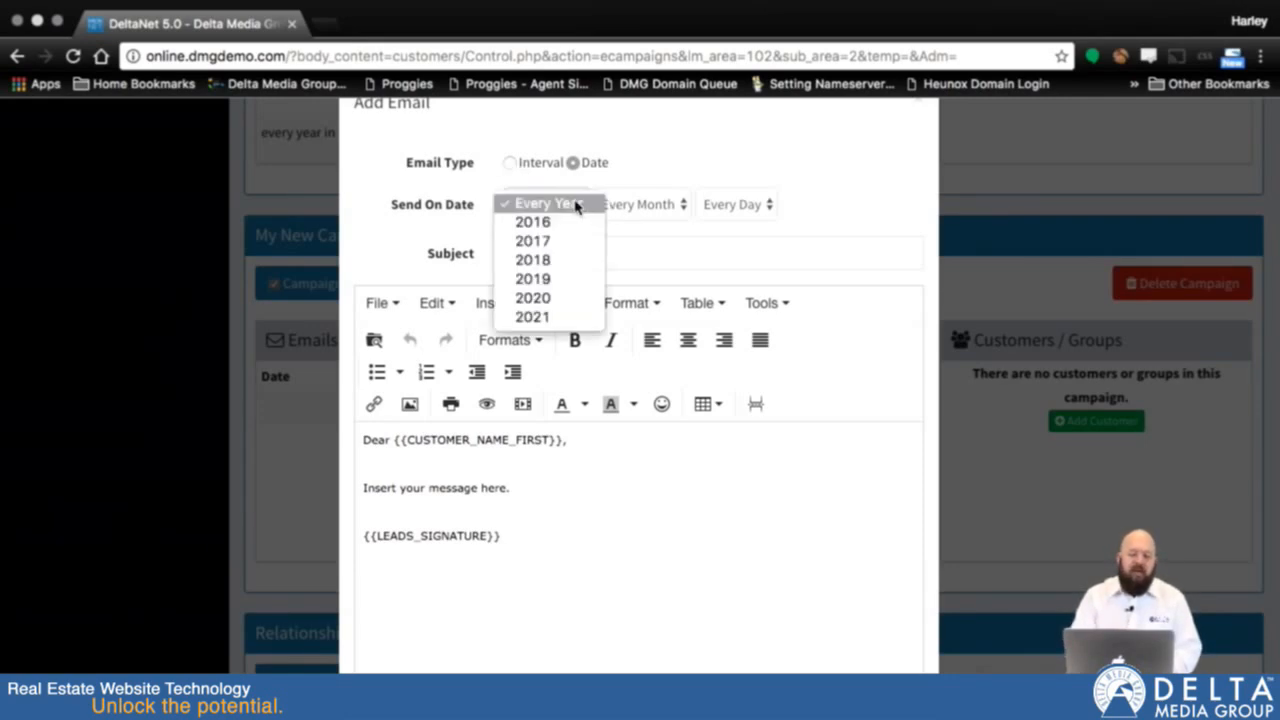
left_click(578, 204)
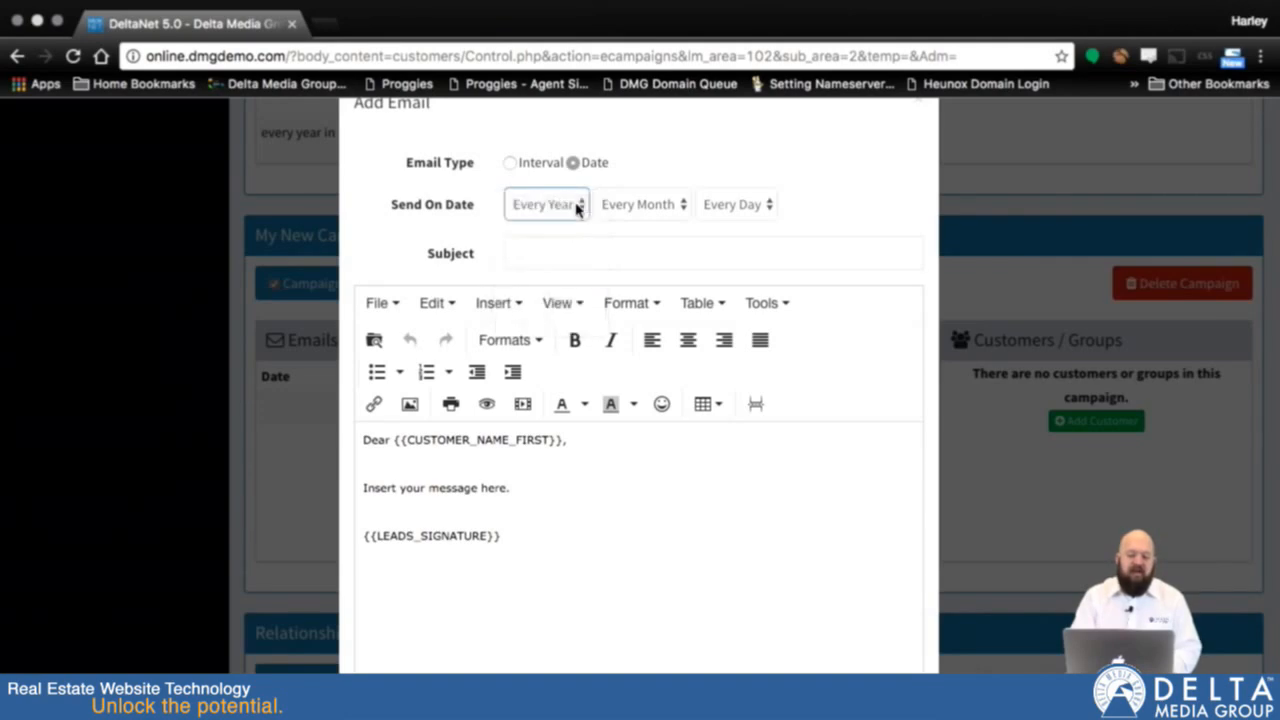
left_click(660, 208)
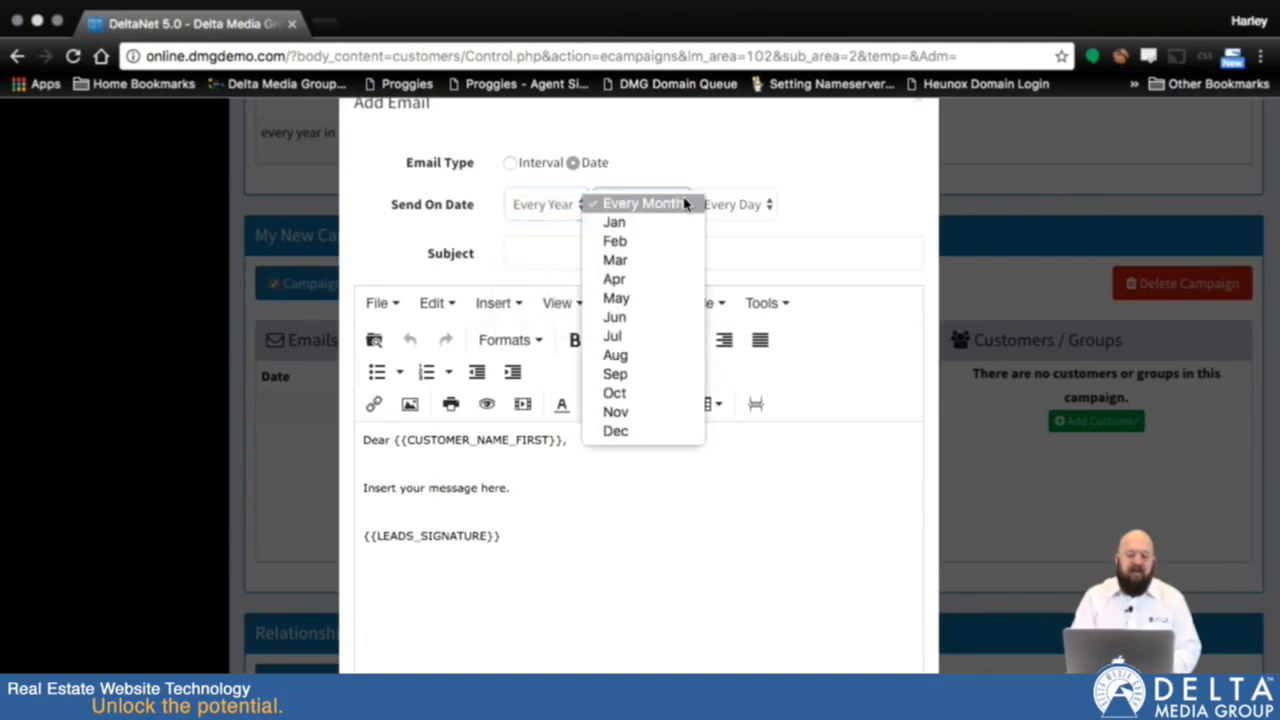
left_click(651, 238)
left_click(756, 203)
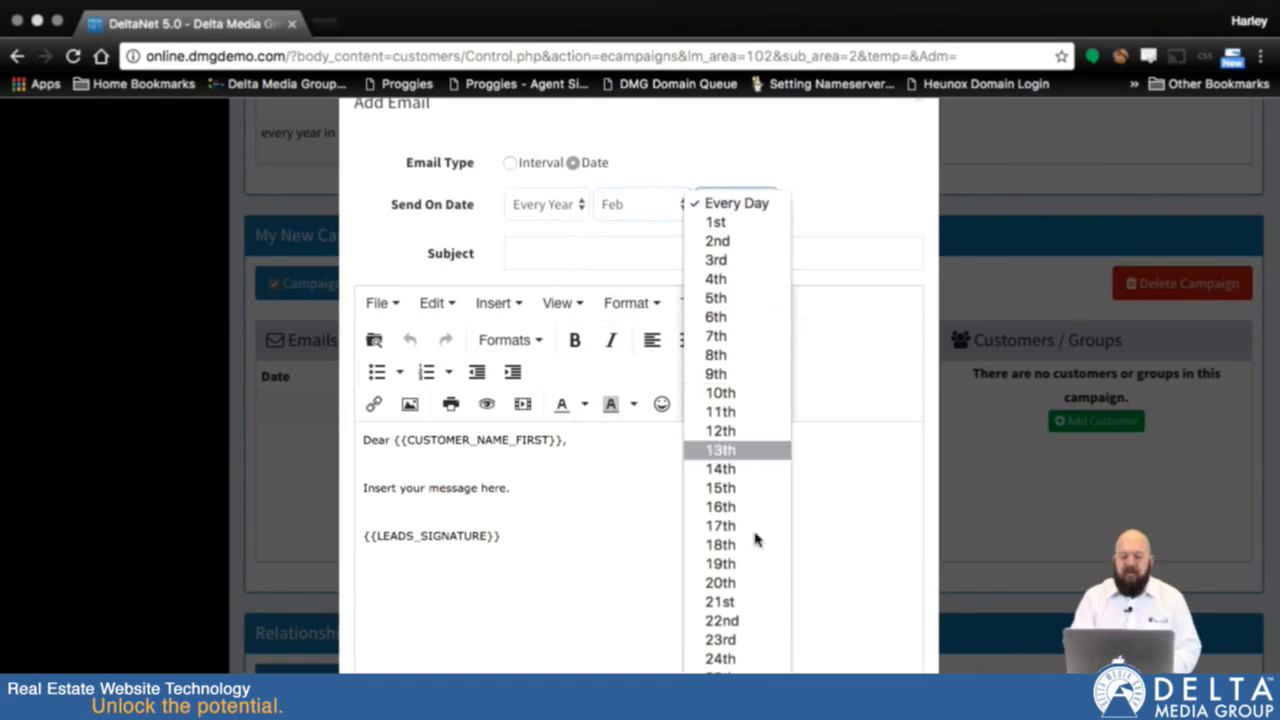
left_click(753, 474)
- Enter "Happy Valentines Day" as the email's subject
left_click(616, 262)
type("H")
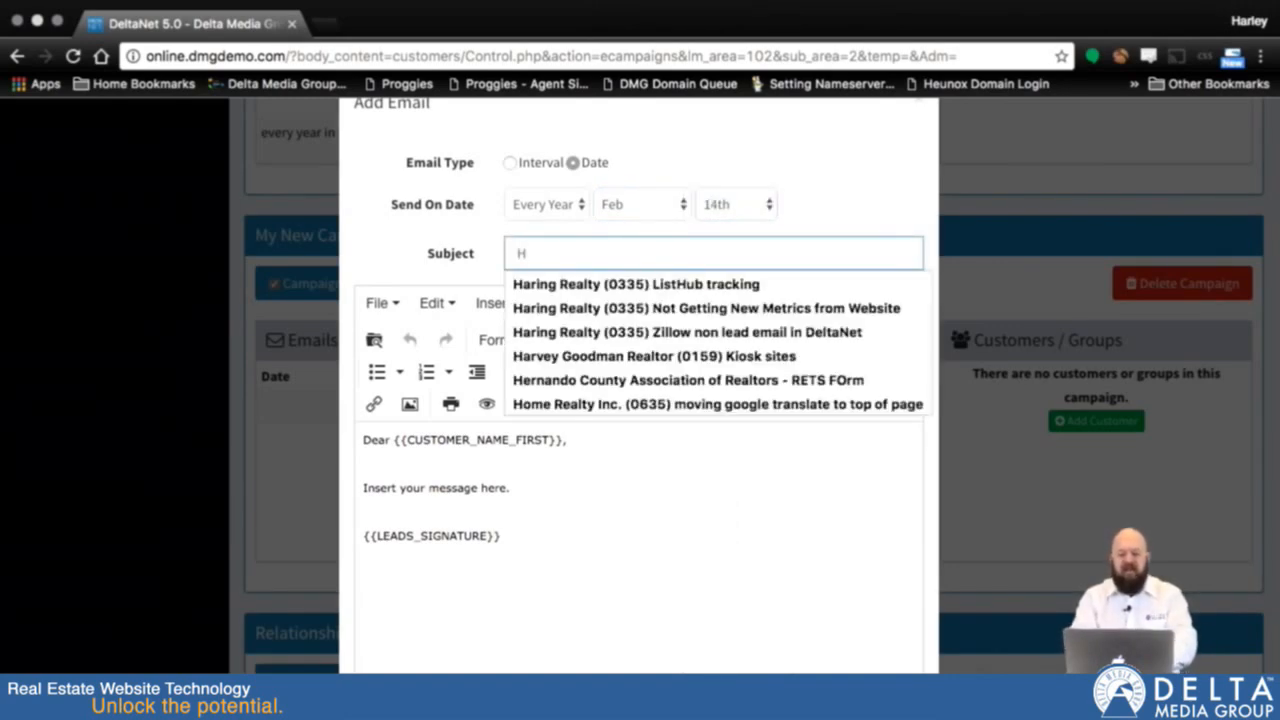
type("appy Val")
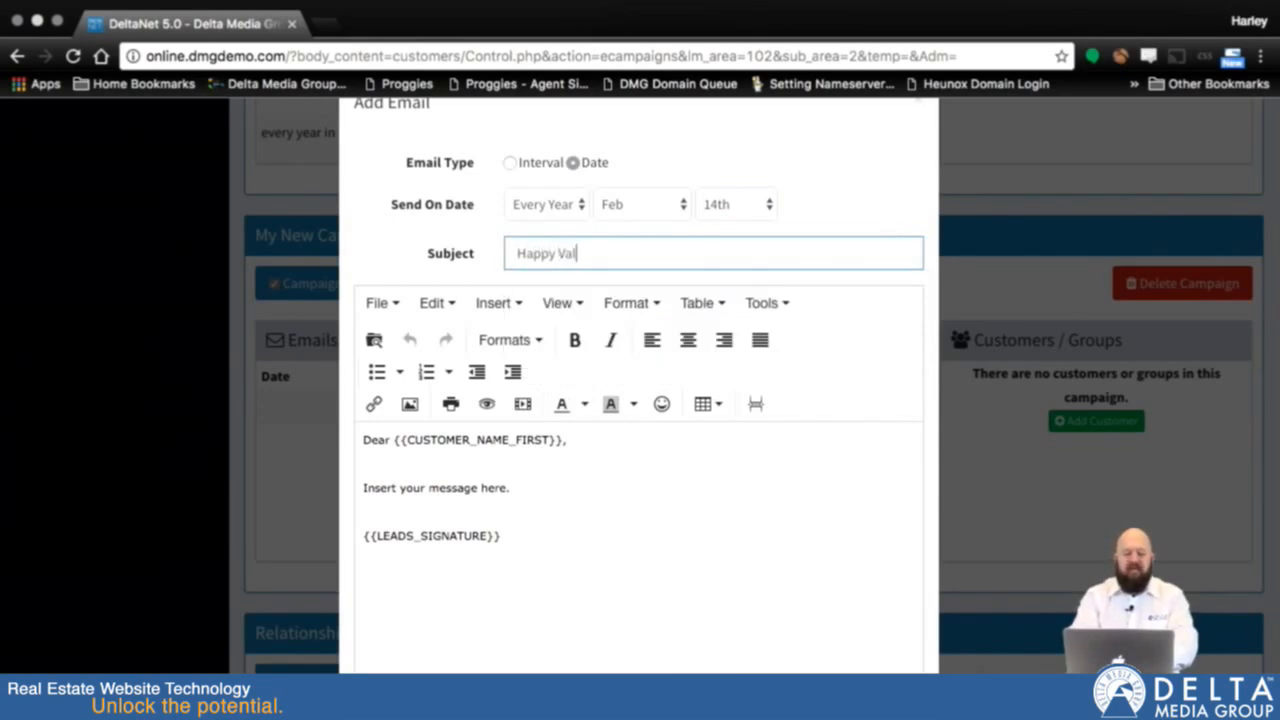
type("entines Day")
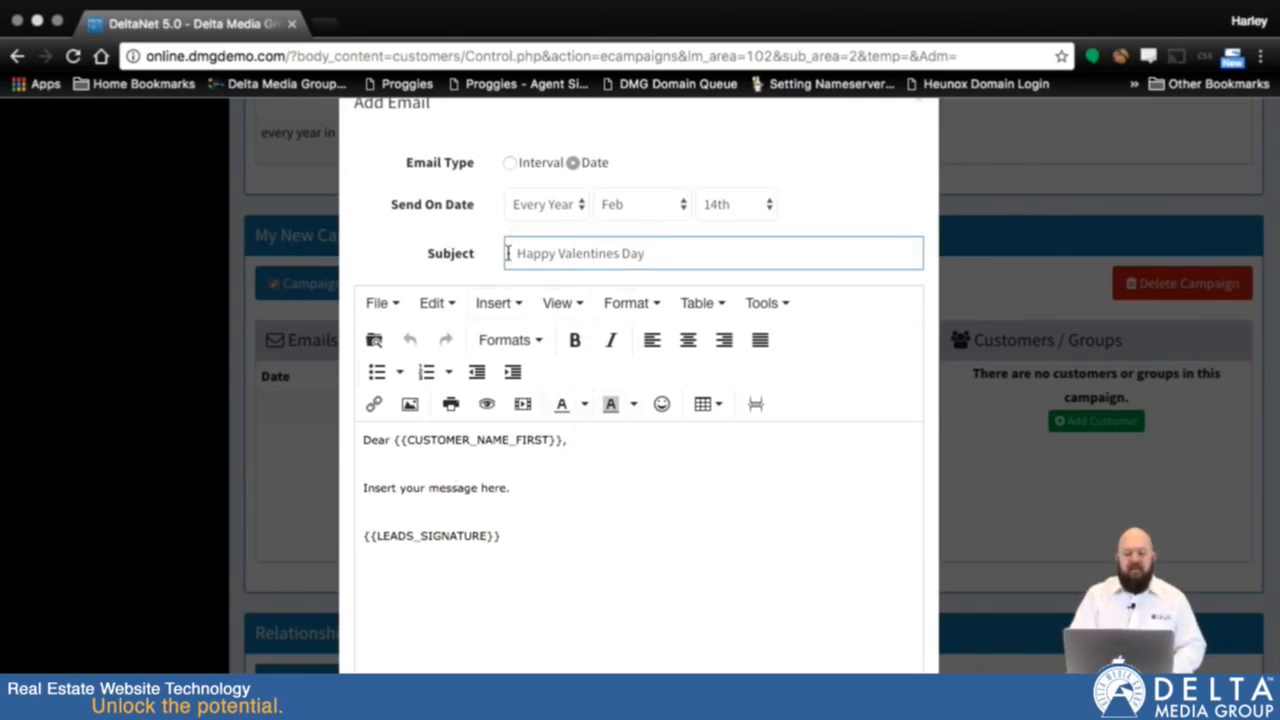
- Add blank space below "Insert your message here." in the message body and look through the insertable content types
scroll(663, 535, "down", 2)
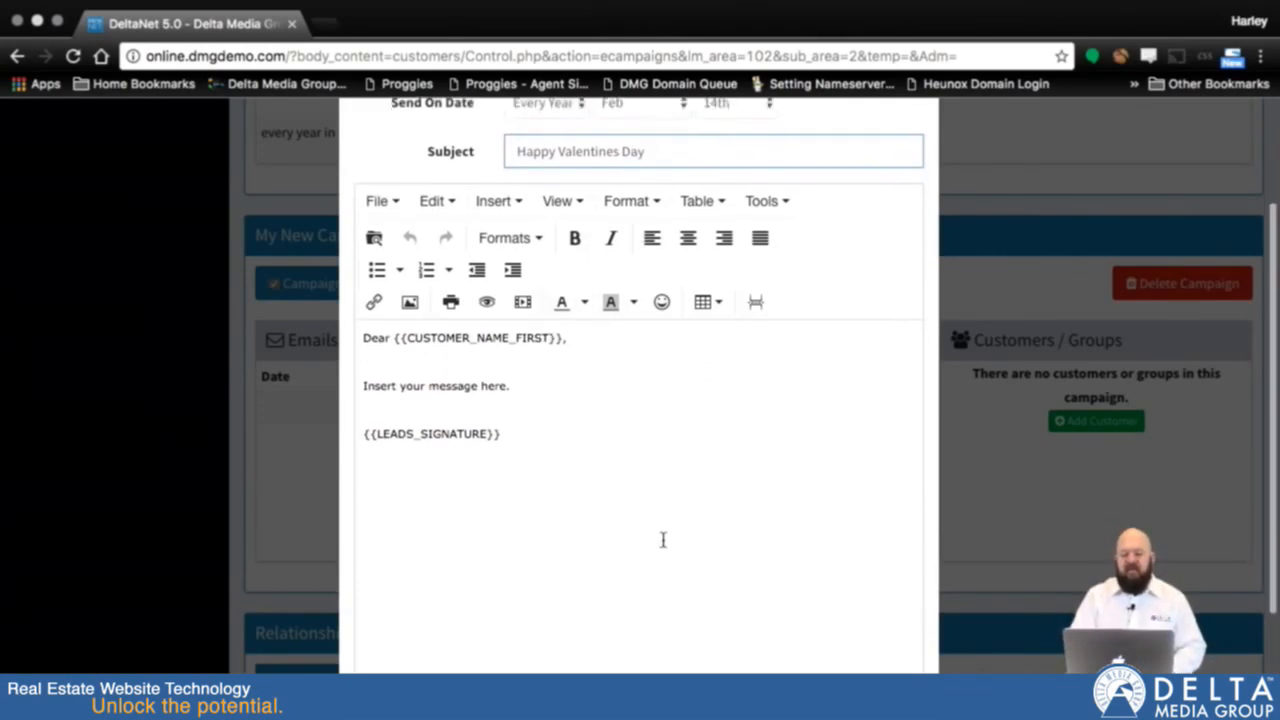
left_click(565, 338)
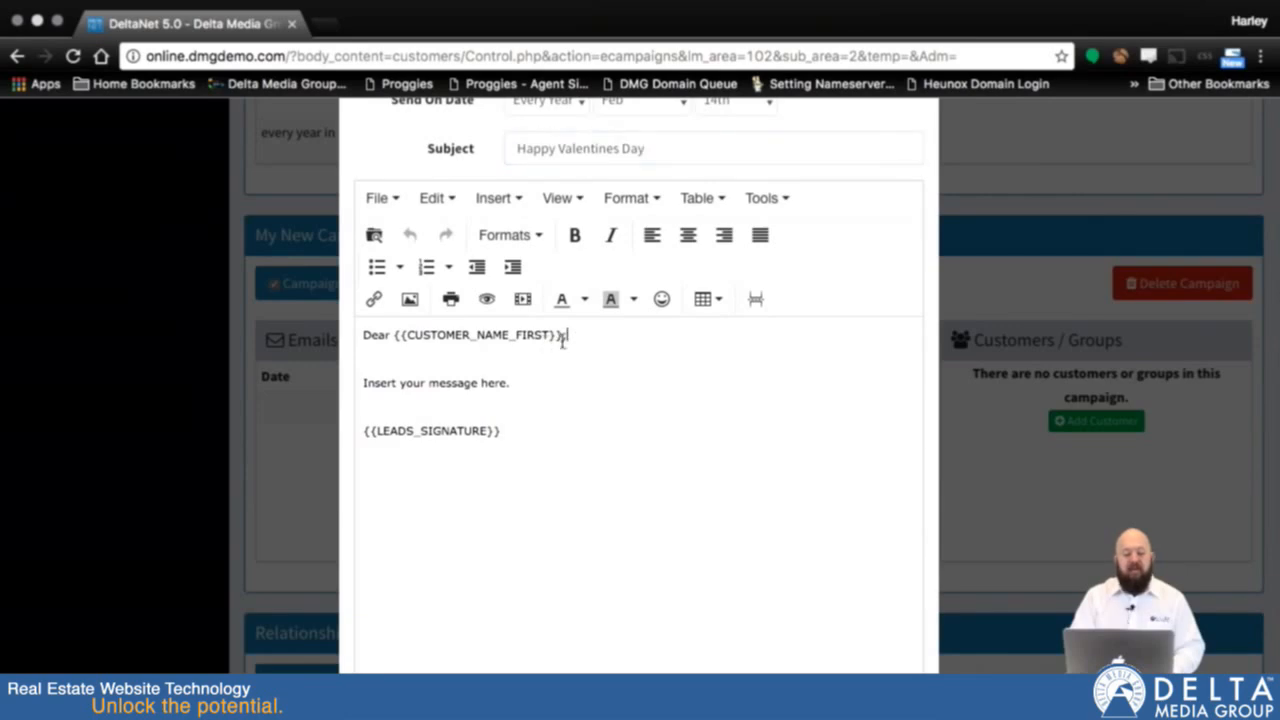
left_click(424, 336)
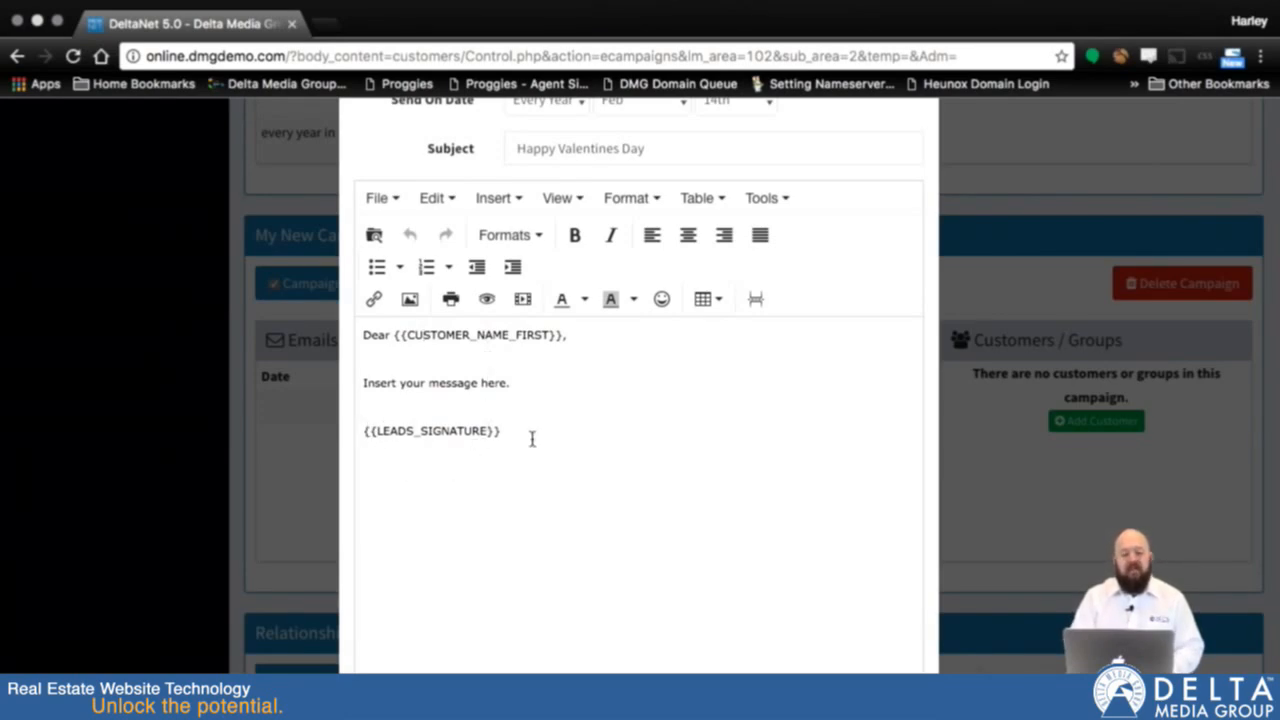
left_click(516, 381)
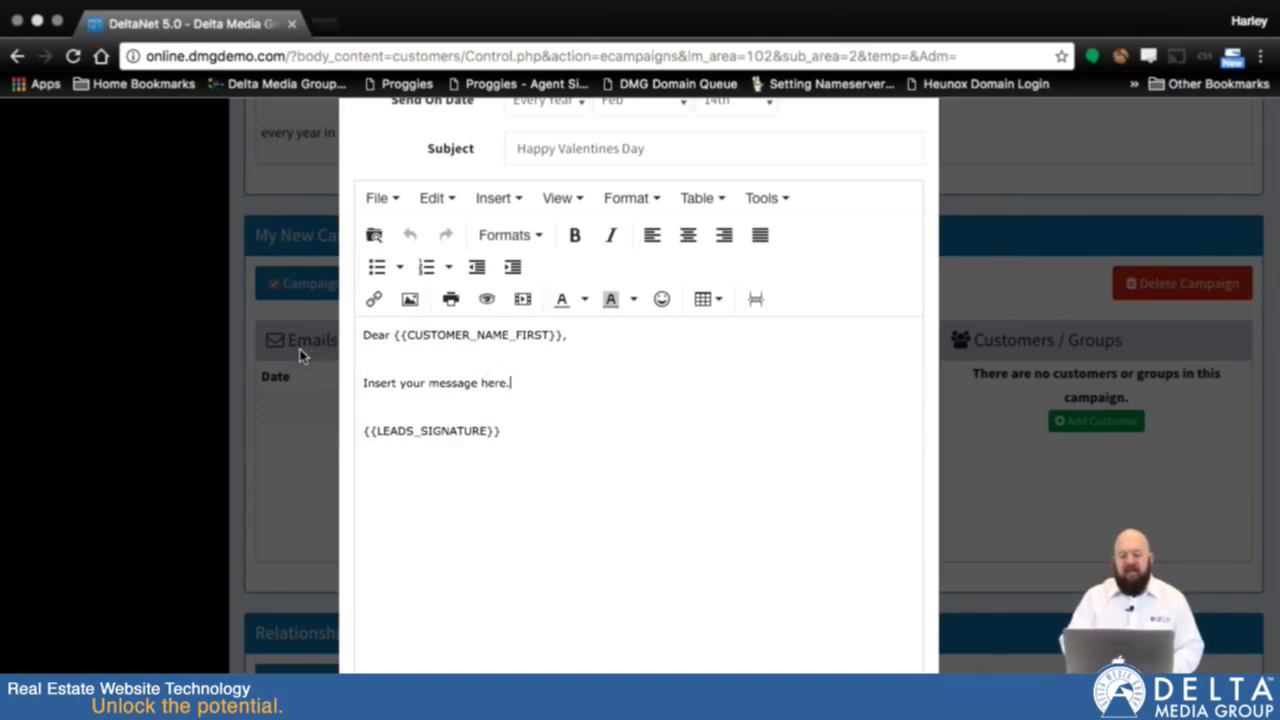
key("Return")
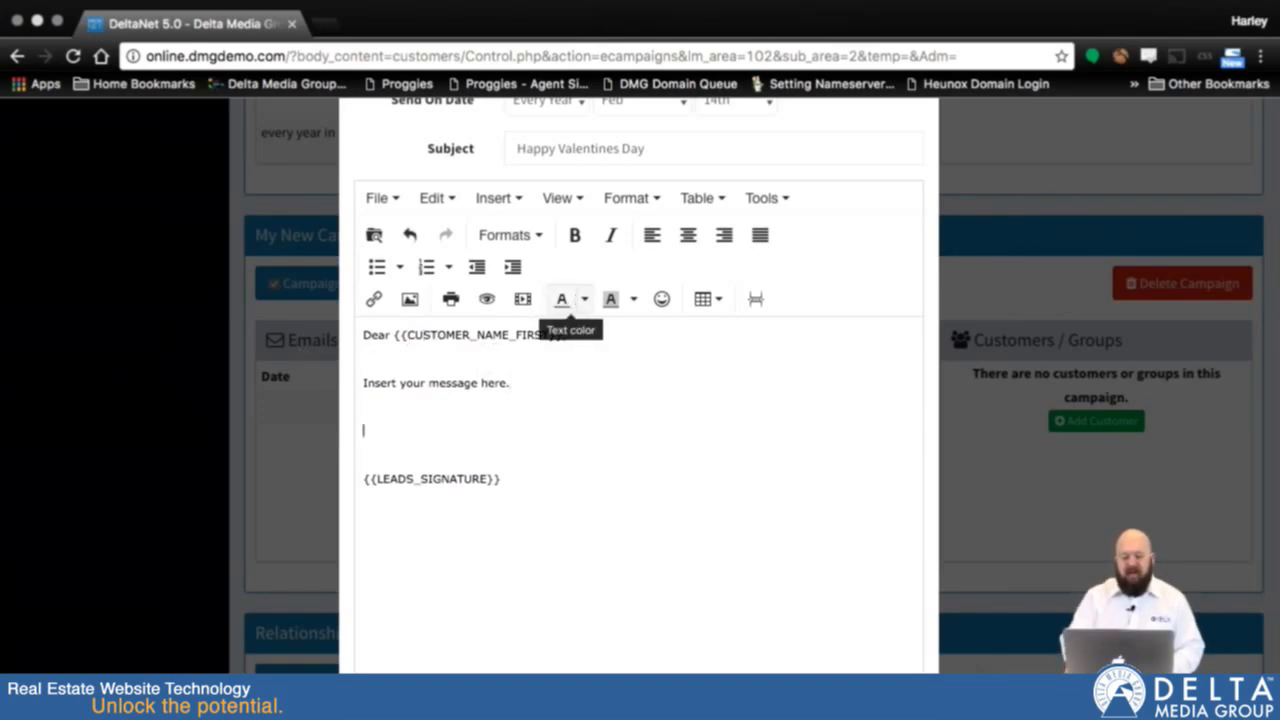
left_click(497, 201)
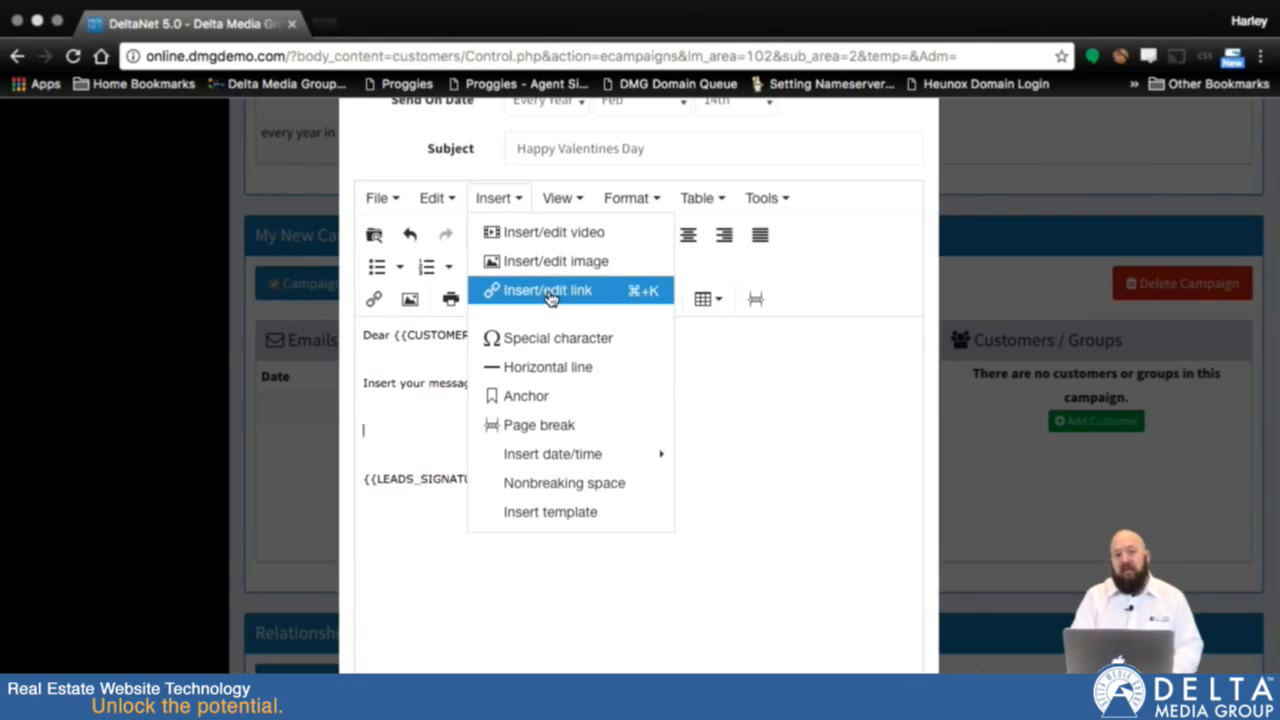
left_click(746, 410)
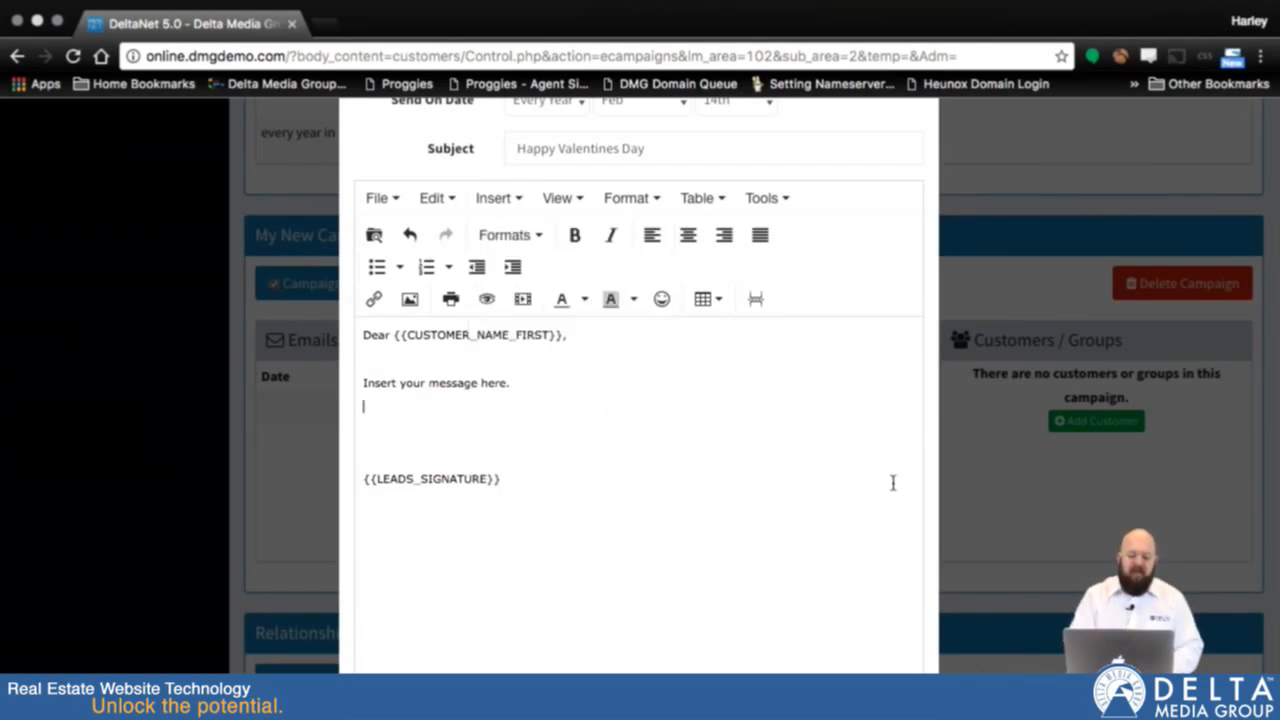
- Publish the Happy Valentines Day email to My New Campaign and approve the publication
scroll(935, 505, "down", 3)
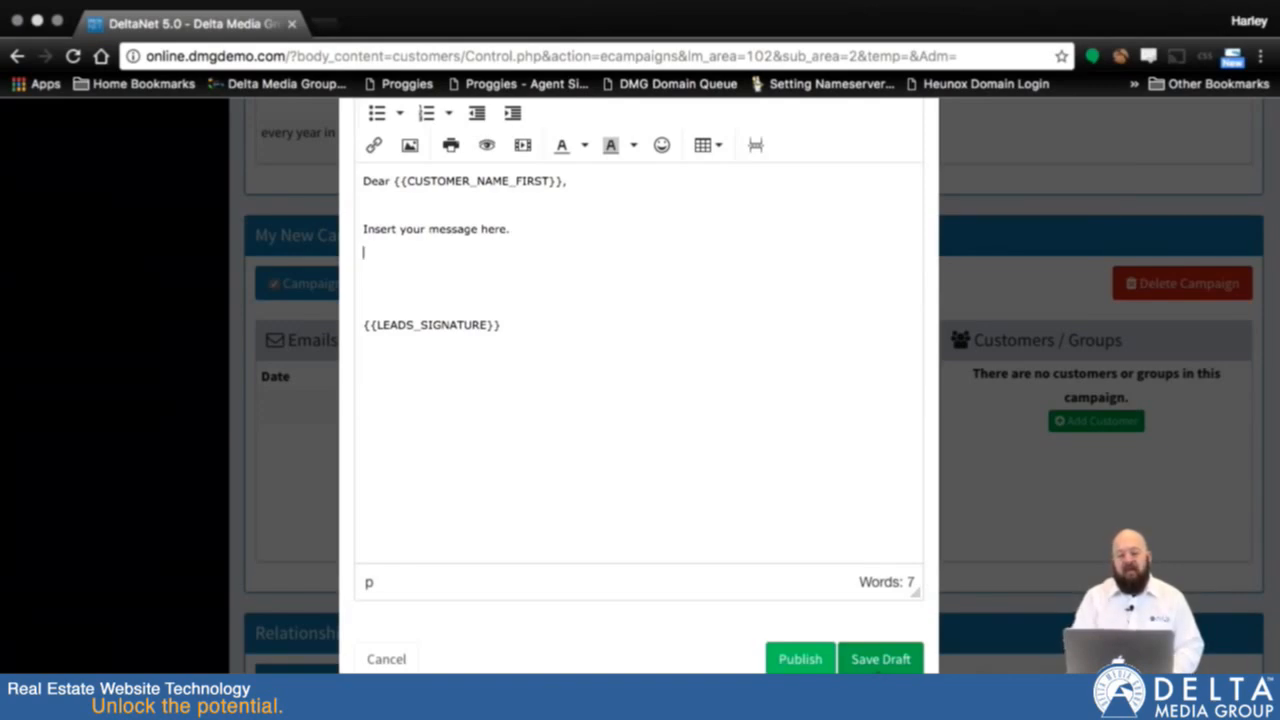
left_click(795, 659)
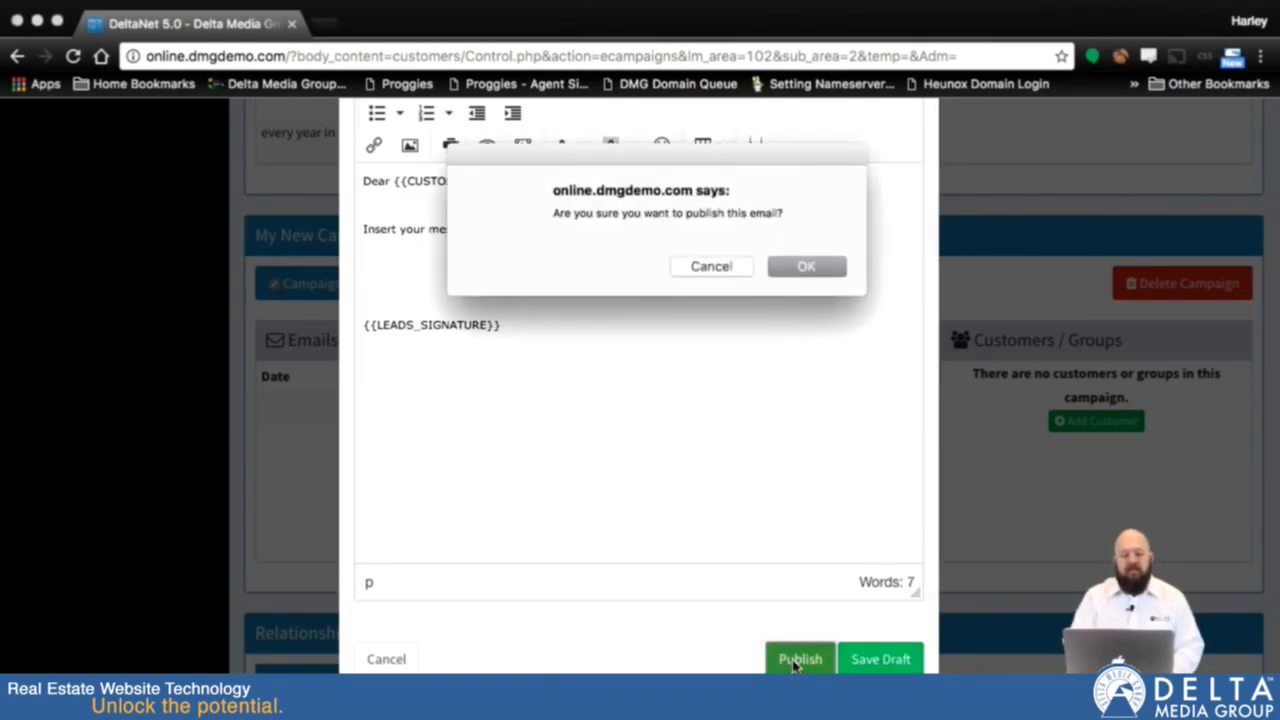
left_click(805, 267)
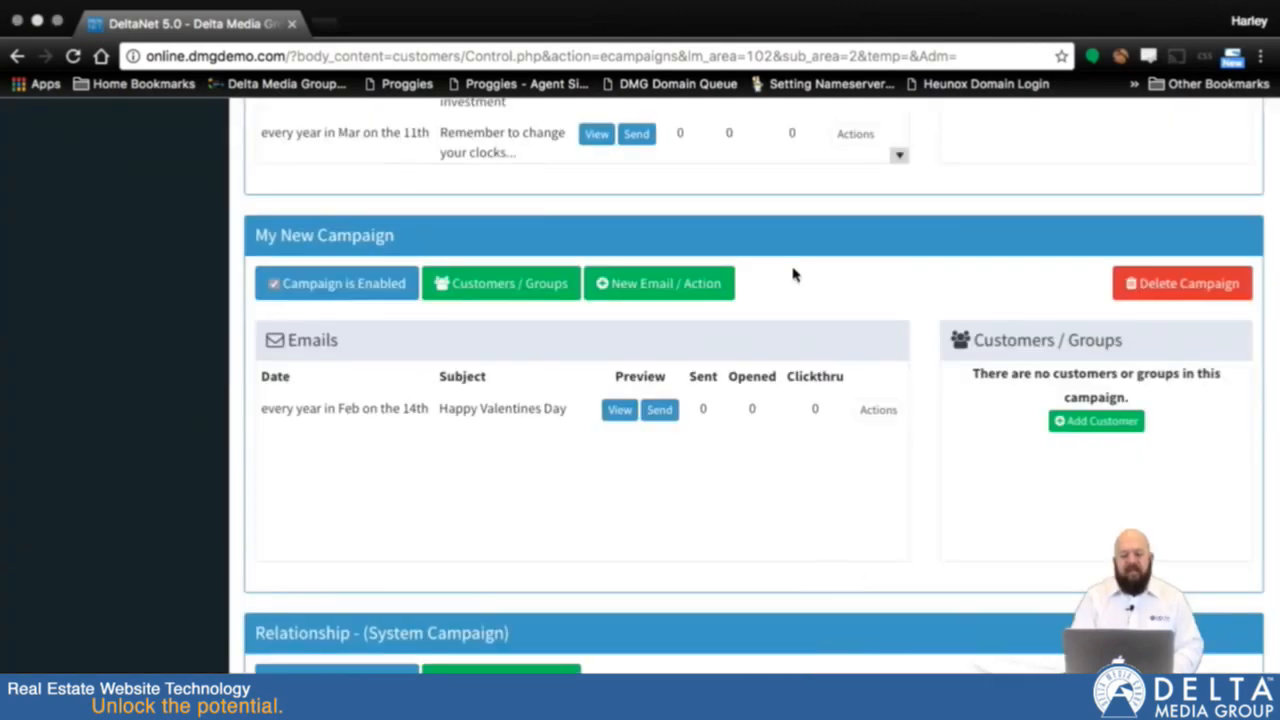
- Examine the actions available for the Happy Valentines Day email in My New Campaign and close them without choosing one
scroll(929, 384, "down", 1)
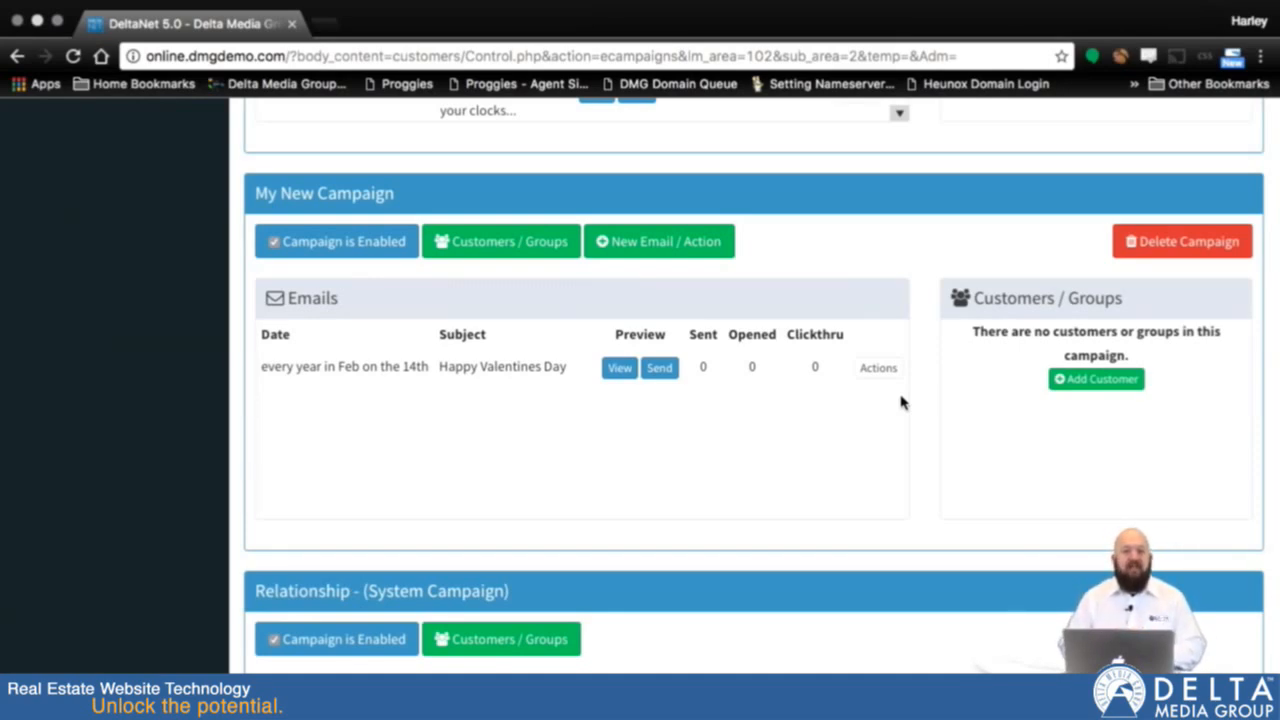
left_click(870, 368)
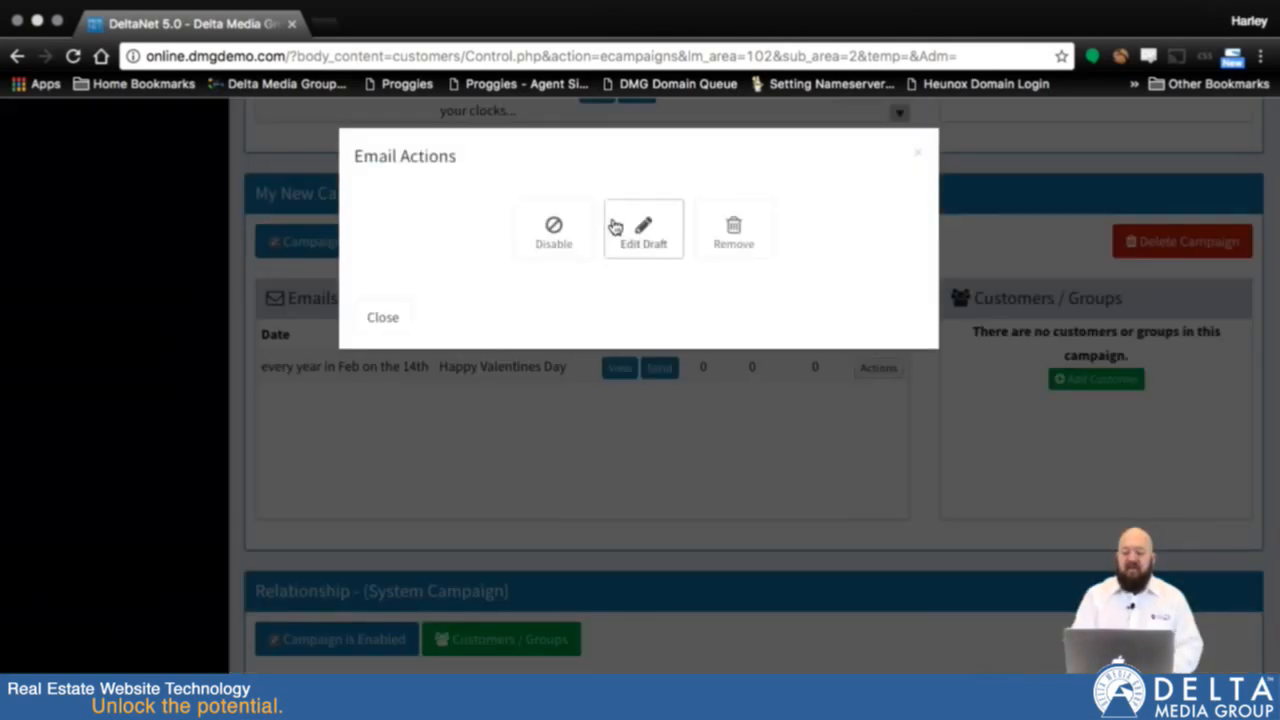
left_click(918, 154)
scroll(929, 478, "down", 2)
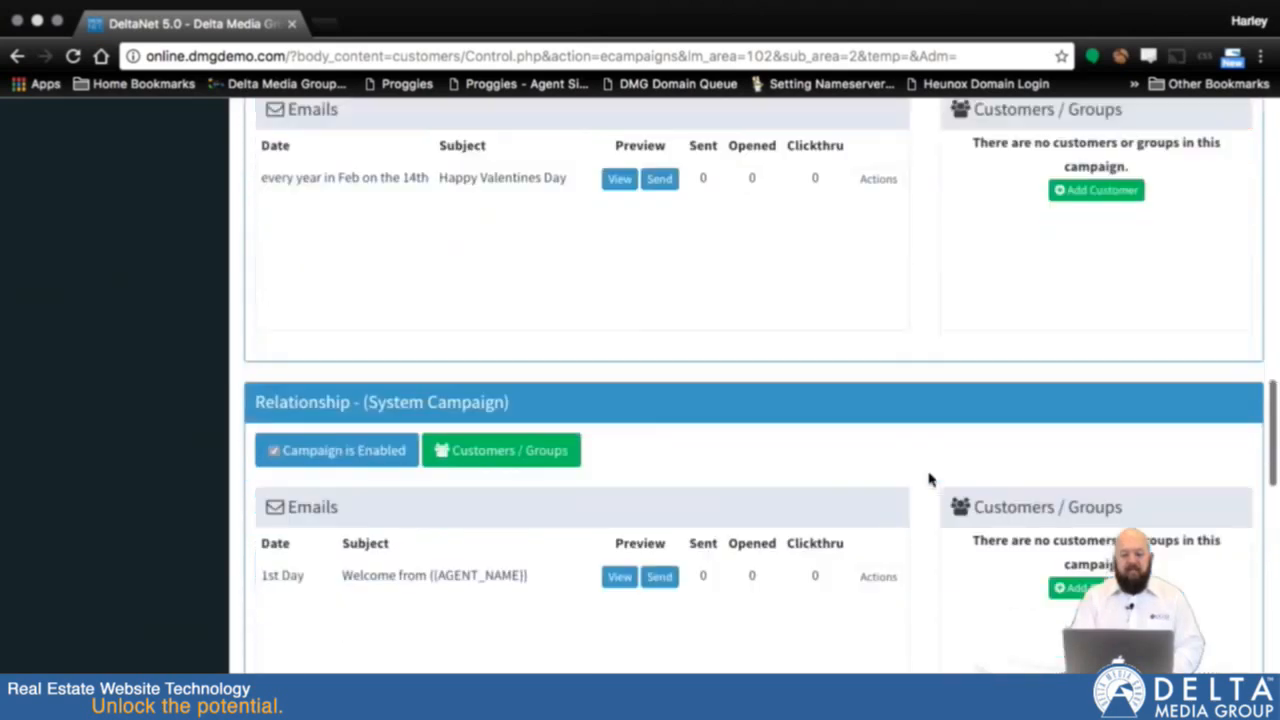
scroll(929, 478, "up", 3)
scroll(929, 478, "down", 2)
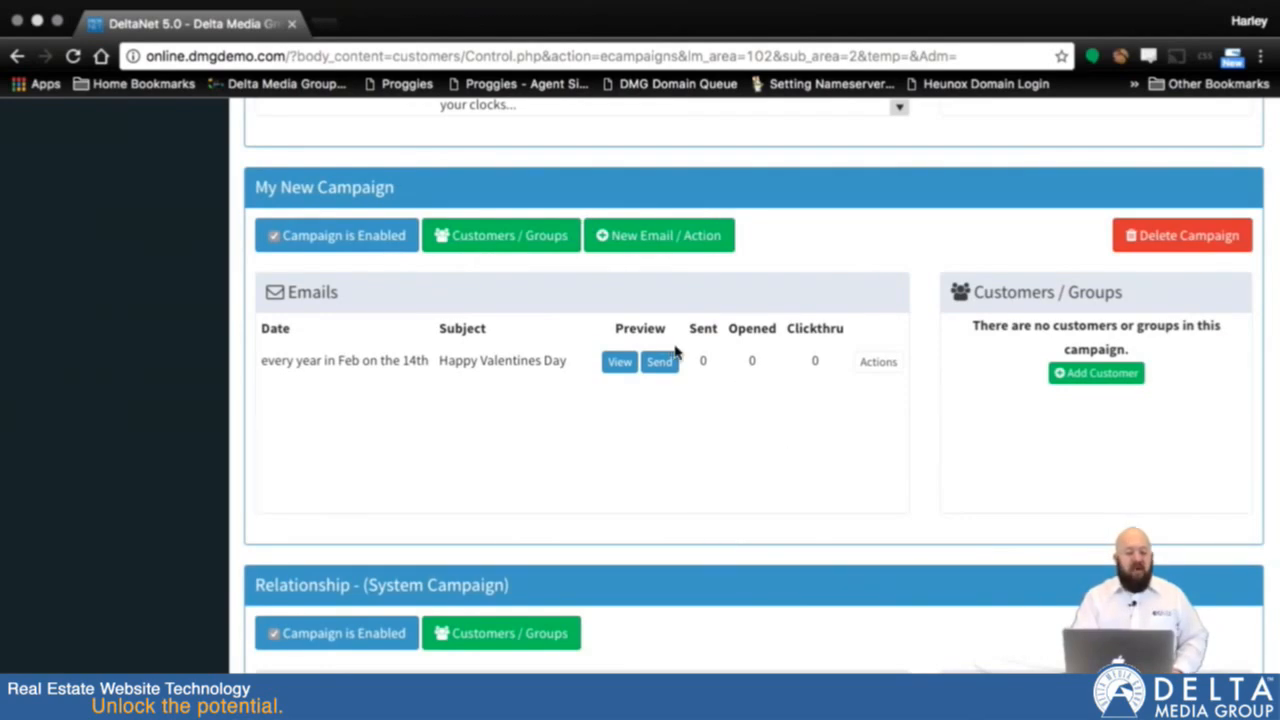
- Delete the entire My New Campaign from the email campaigns and approve its removal
left_click(1178, 241)
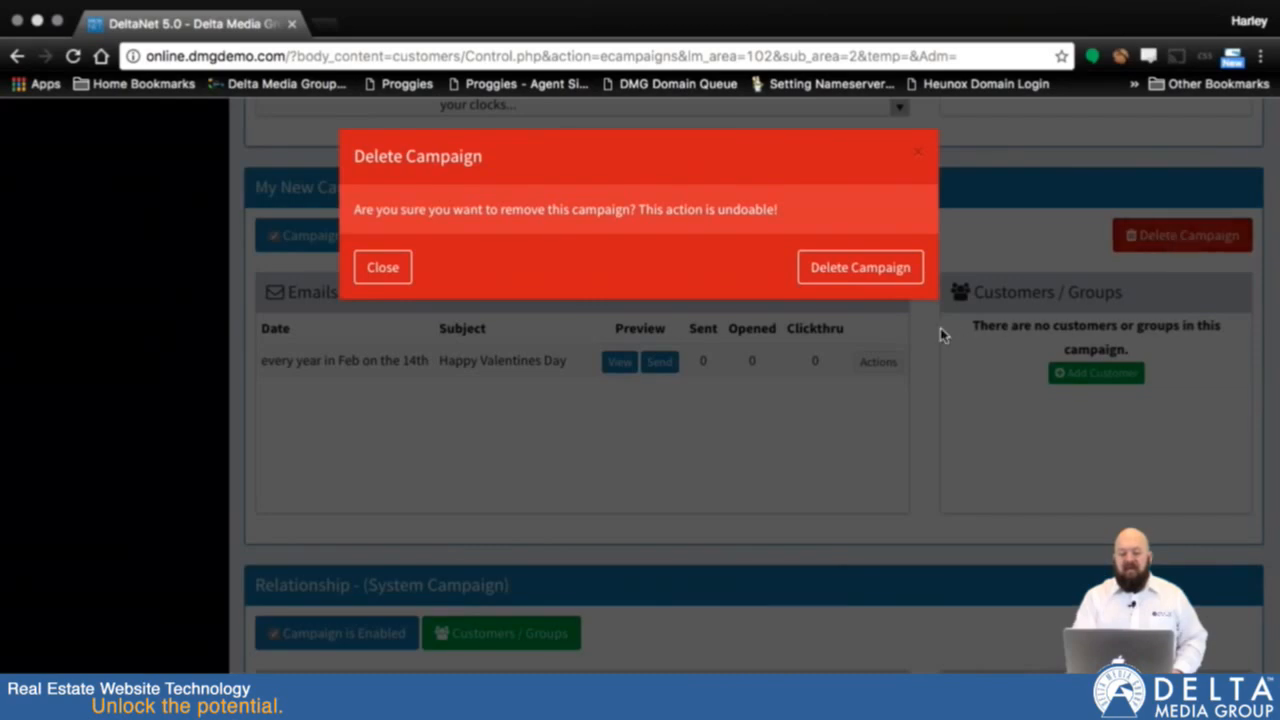
left_click(871, 270)
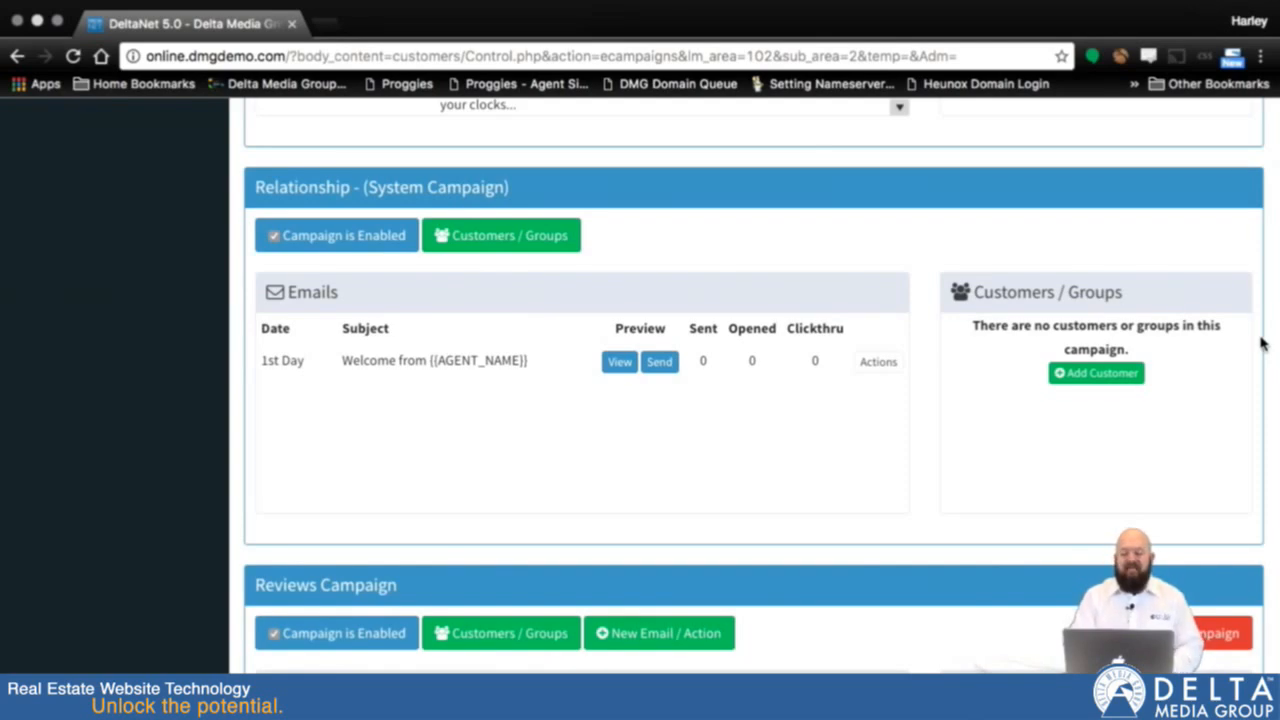
scroll(1261, 343, "up", 10)
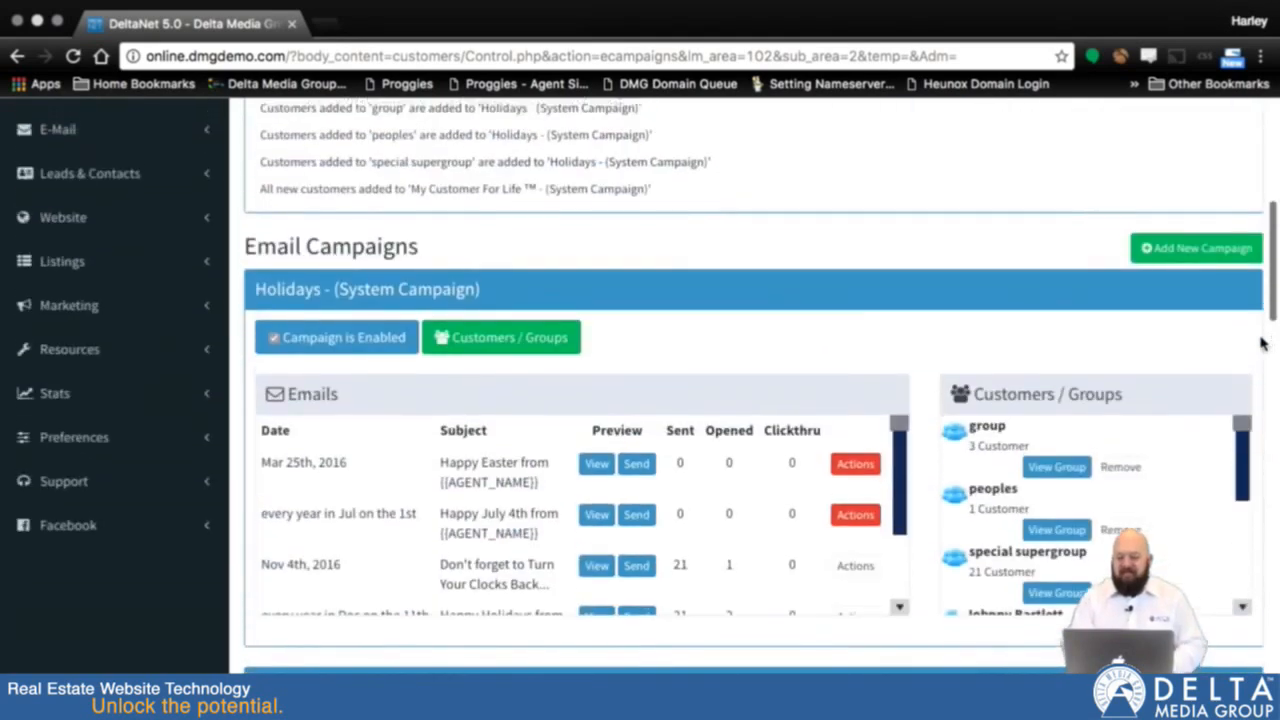
scroll(1261, 343, "up", 3)
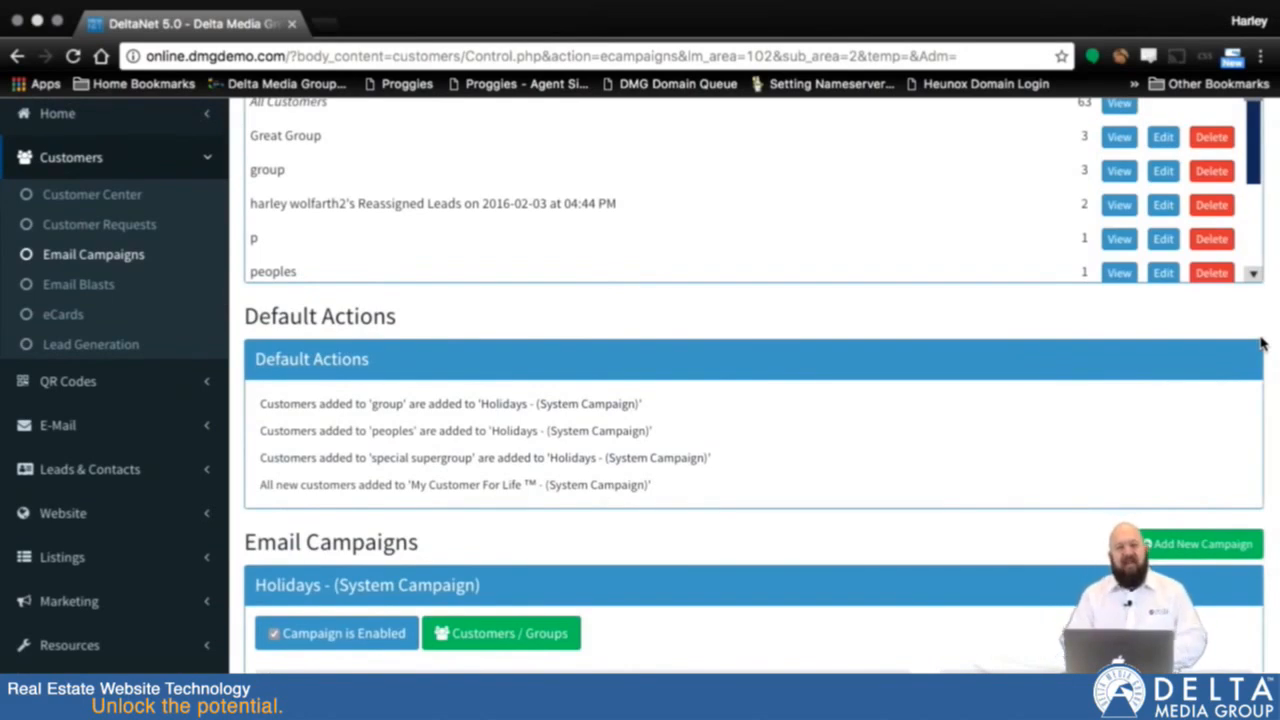